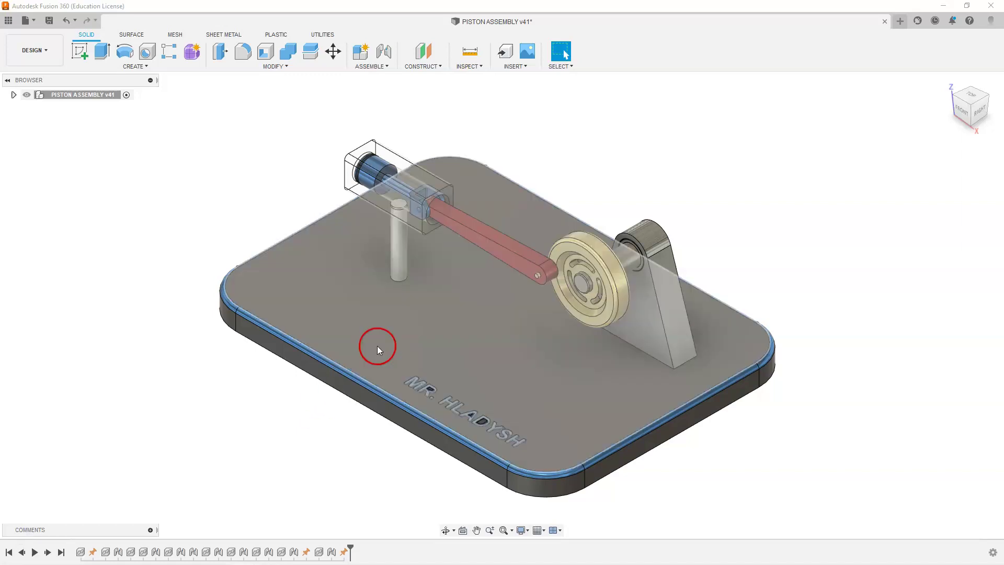
Drag the connecting rod end around the crank so the flywheel turns and the piston slides
{"action": "left_click", "coordinate": [539, 274]}
{"action": "left_click_drag", "start_coordinate": [539, 277], "coordinate": [582, 302]}
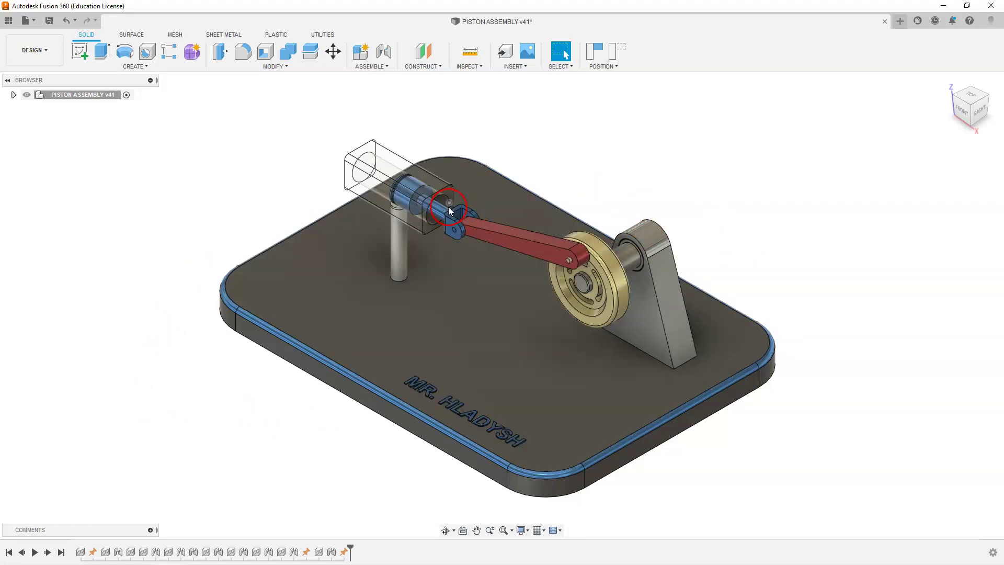
Revert the piston, connecting rod and flywheel to their original position using Revert Position
{"action": "left_click", "coordinate": [606, 67]}
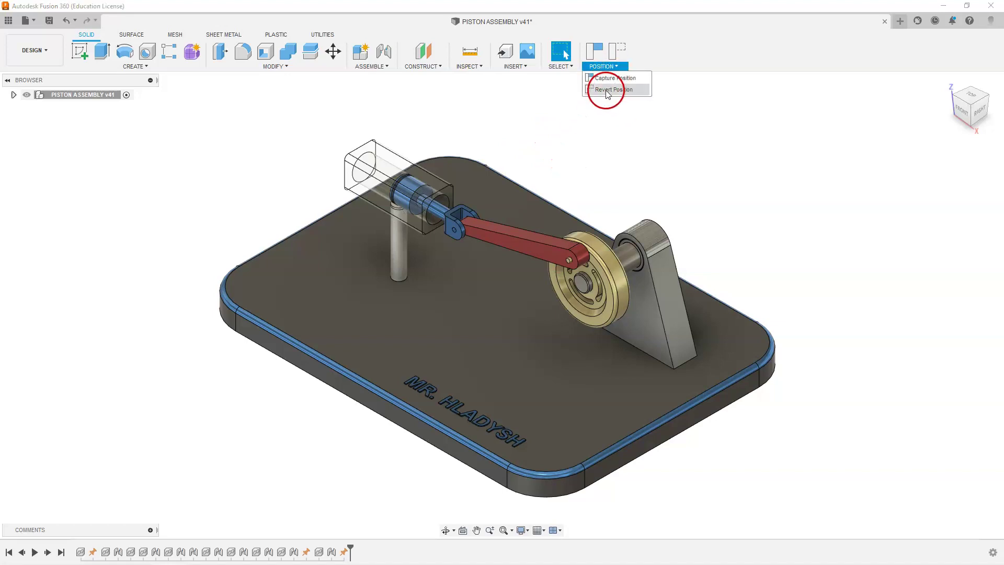
{"action": "left_click", "coordinate": [605, 90]}
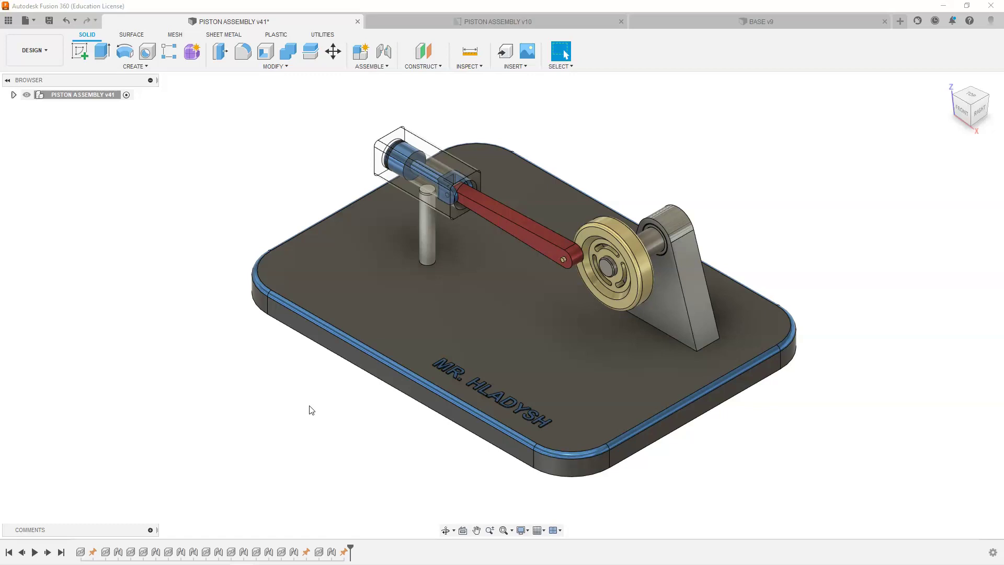
Switch to the PISTON ASSEMBLY v10 drawing document to review it
{"action": "left_click", "coordinate": [439, 366]}
{"action": "left_click", "coordinate": [521, 22]}
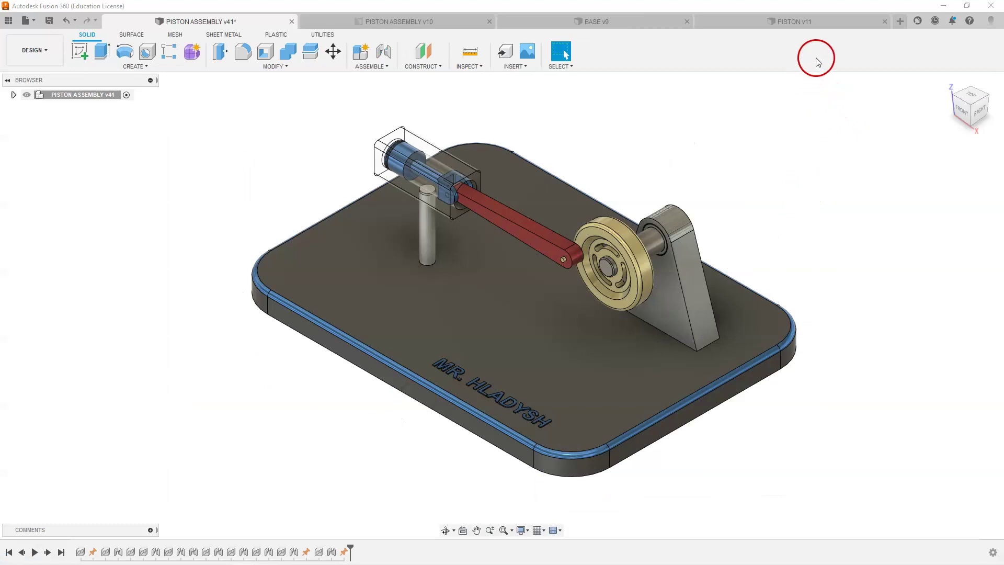
{"action": "left_click", "coordinate": [793, 24]}
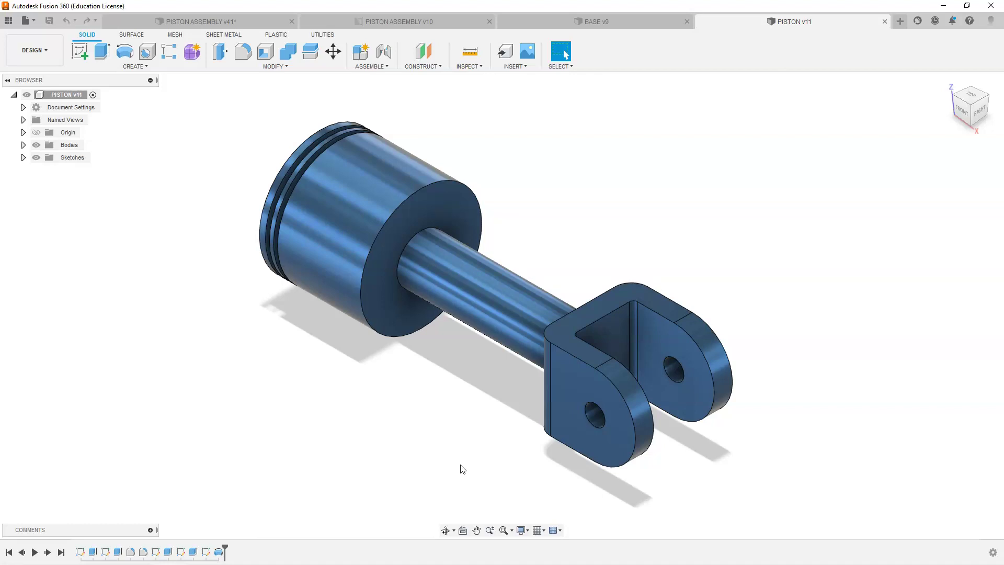
Return to the PISTON ASSEMBLY v41 assembly and clear the viewport selection
{"action": "left_click", "coordinate": [209, 22]}
{"action": "left_click", "coordinate": [166, 237]}
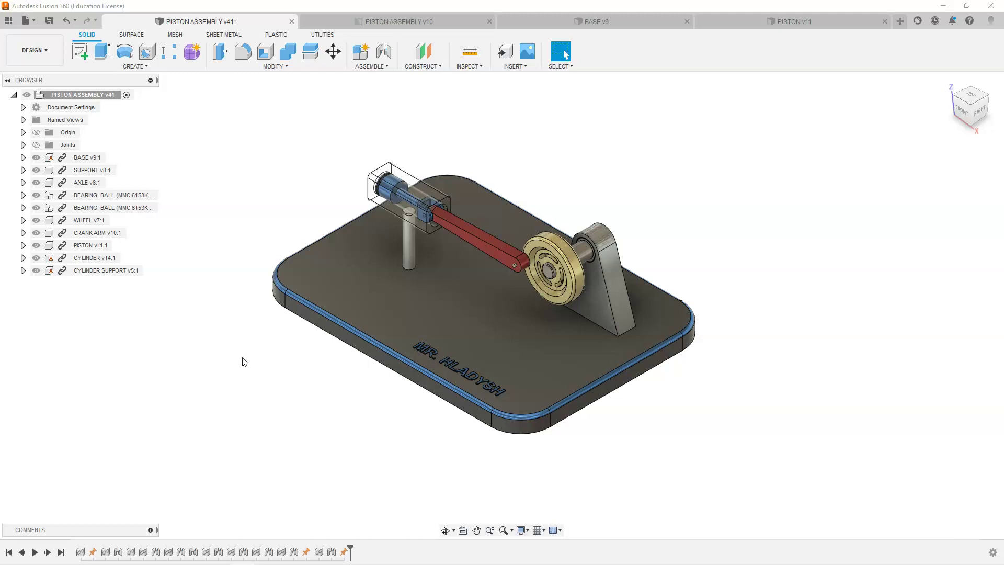
Start a Motion Study and dock its timeline at the lower left, widened across the screen
{"action": "left_click", "coordinate": [384, 67]}
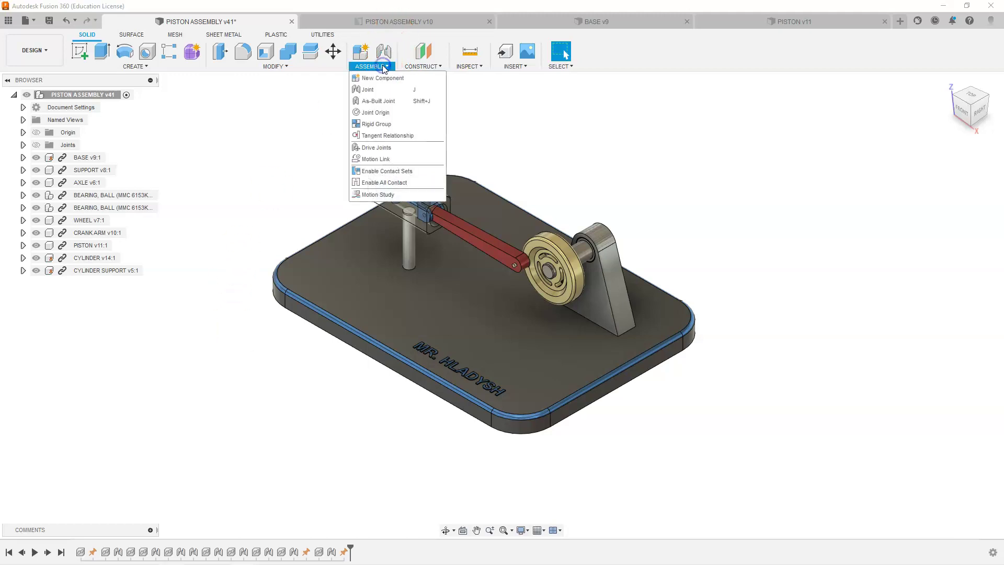
{"action": "left_click", "coordinate": [372, 196]}
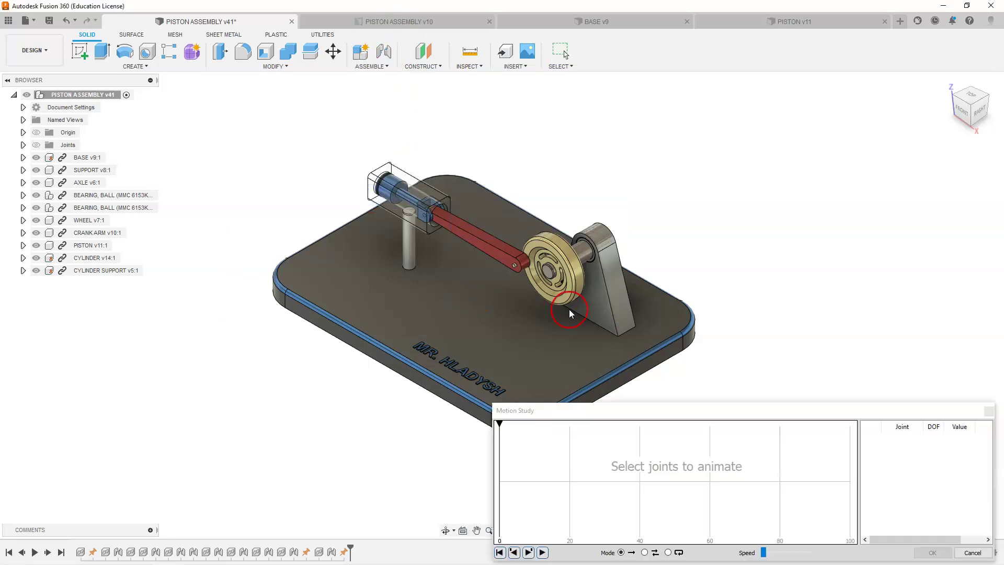
{"action": "left_click_drag", "start_coordinate": [637, 418], "coordinate": [194, 388]}
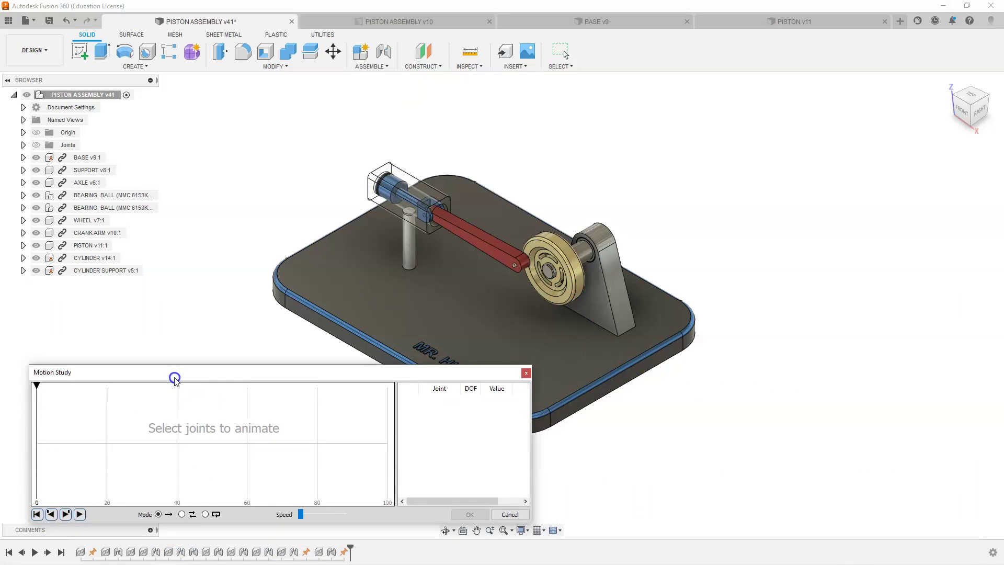
{"action": "left_click", "coordinate": [471, 389]}
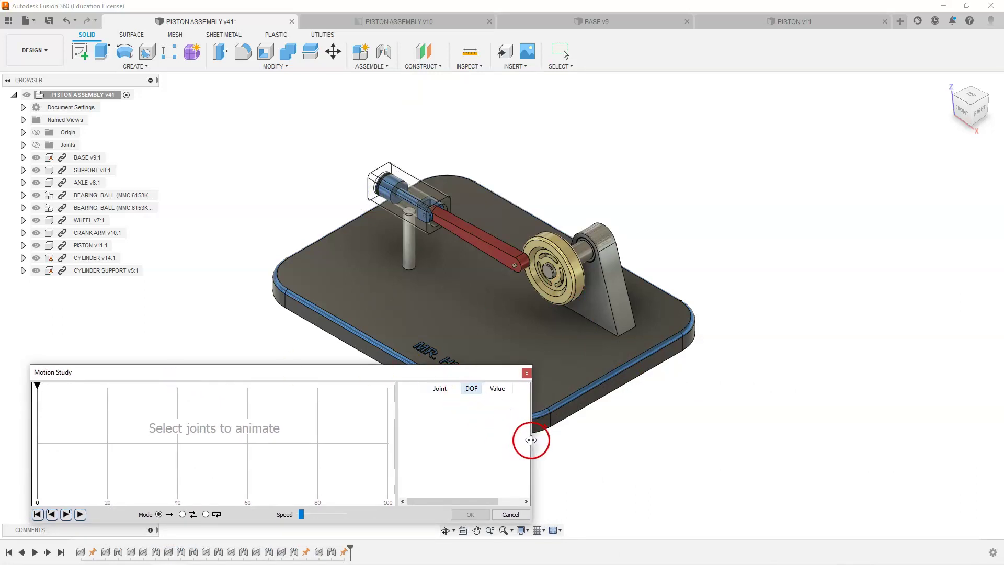
{"action": "left_click", "coordinate": [545, 493]}
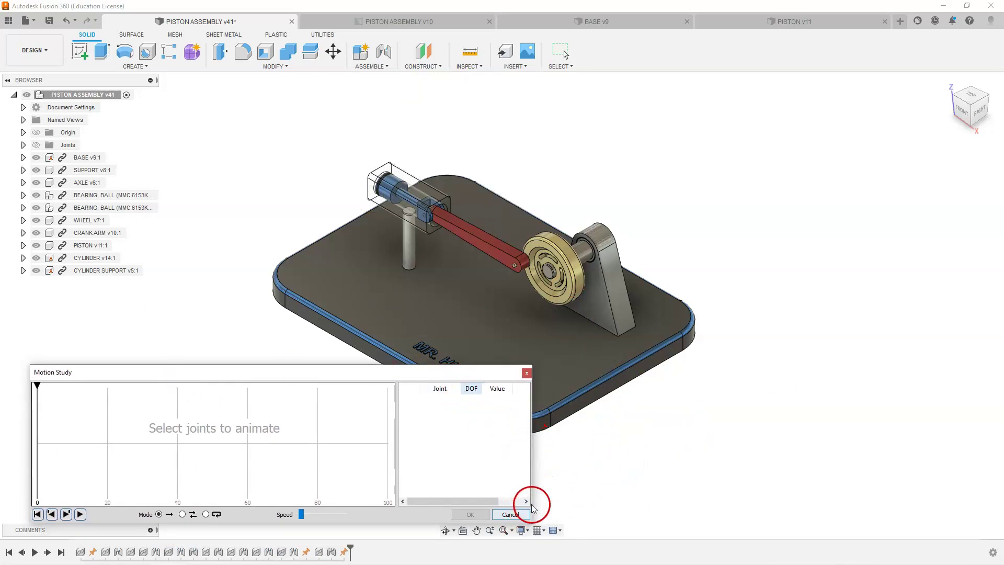
{"action": "left_click_drag", "start_coordinate": [531, 506], "coordinate": [911, 438]}
{"action": "left_click", "coordinate": [800, 299]}
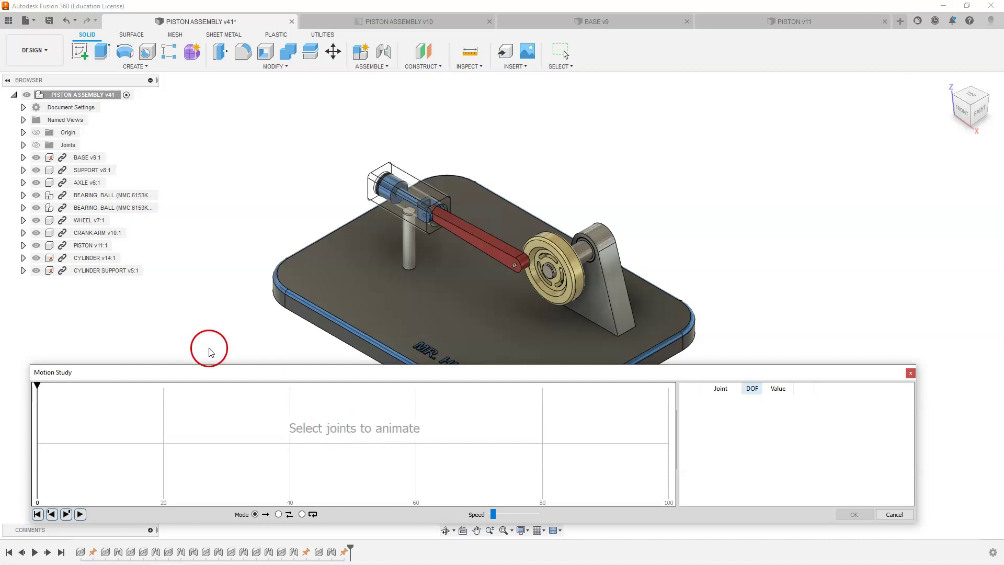
Expand the Joints folder and add the Rev14 and Piston joints to the motion study
{"action": "left_click", "coordinate": [23, 145]}
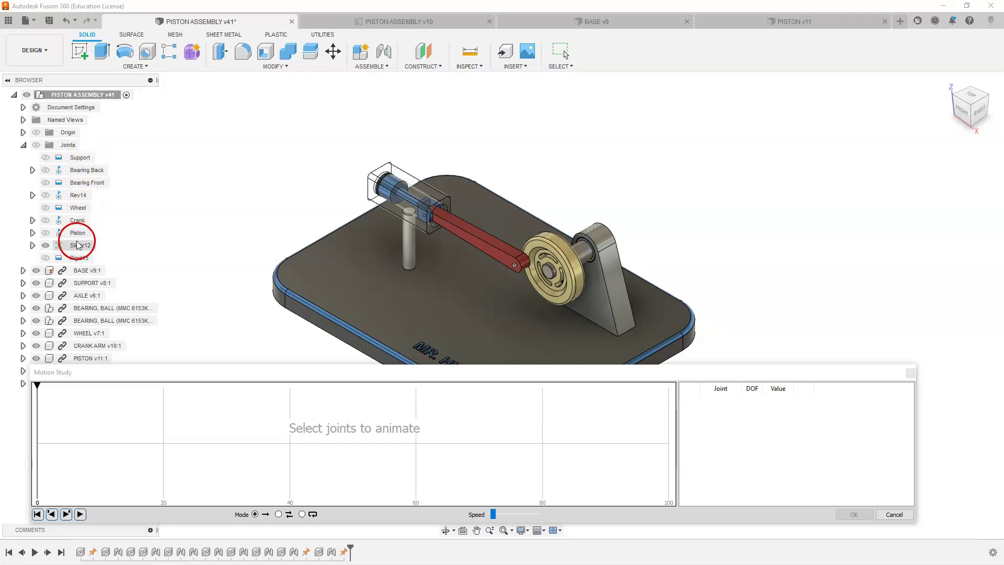
{"action": "left_click", "coordinate": [77, 197]}
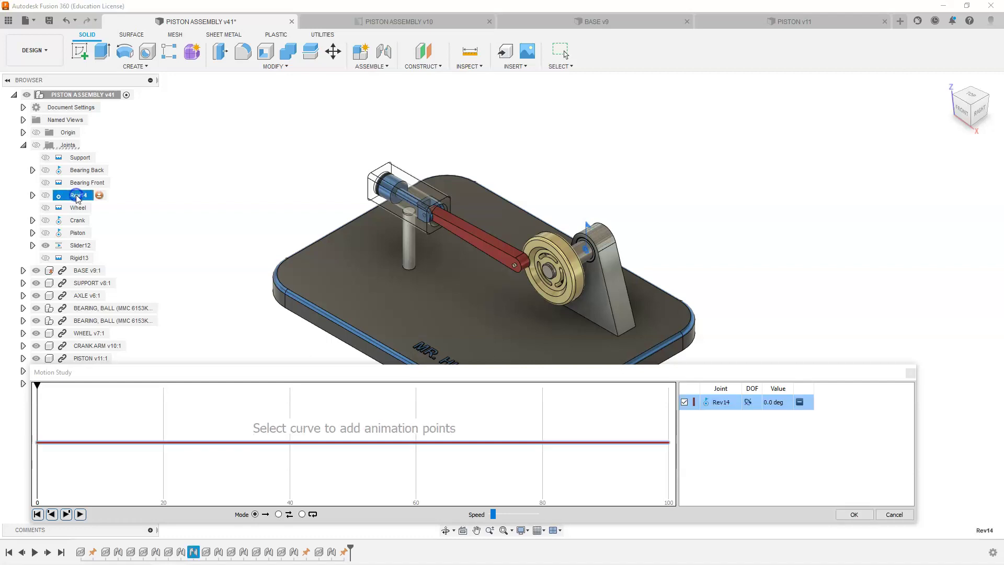
{"action": "left_click", "coordinate": [81, 196]}
{"action": "left_click", "coordinate": [81, 196]}
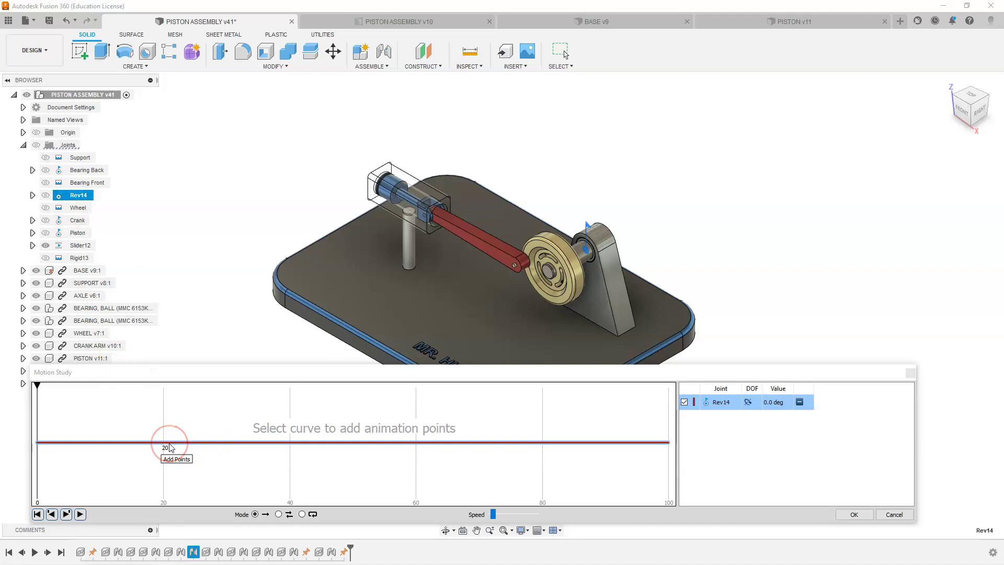
{"action": "left_click_drag", "start_coordinate": [170, 446], "coordinate": [76, 235]}
{"action": "left_click", "coordinate": [76, 235]}
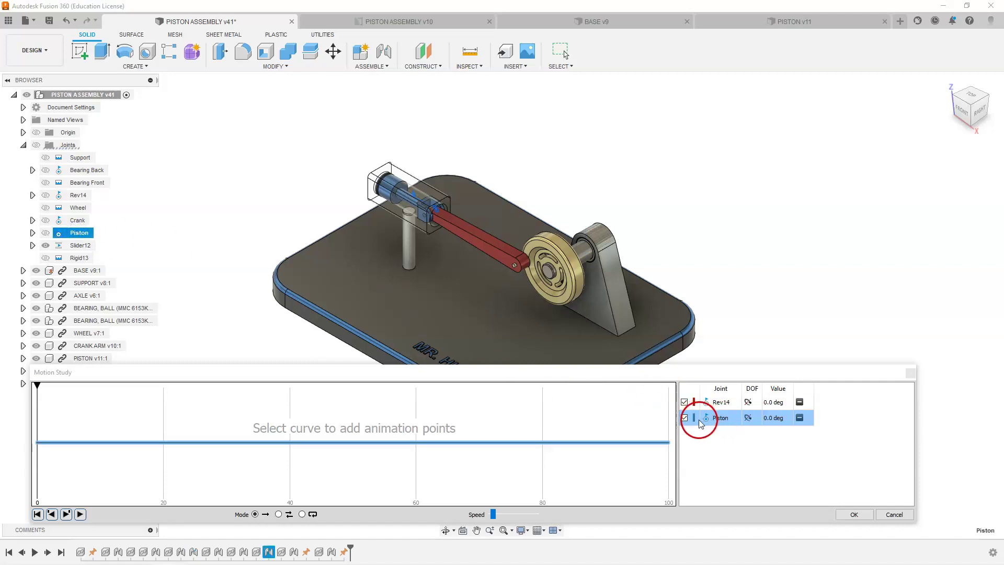
Cancel the first study and start a new Motion Study containing only the Rev14 joint
{"action": "key", "text": "Return"}
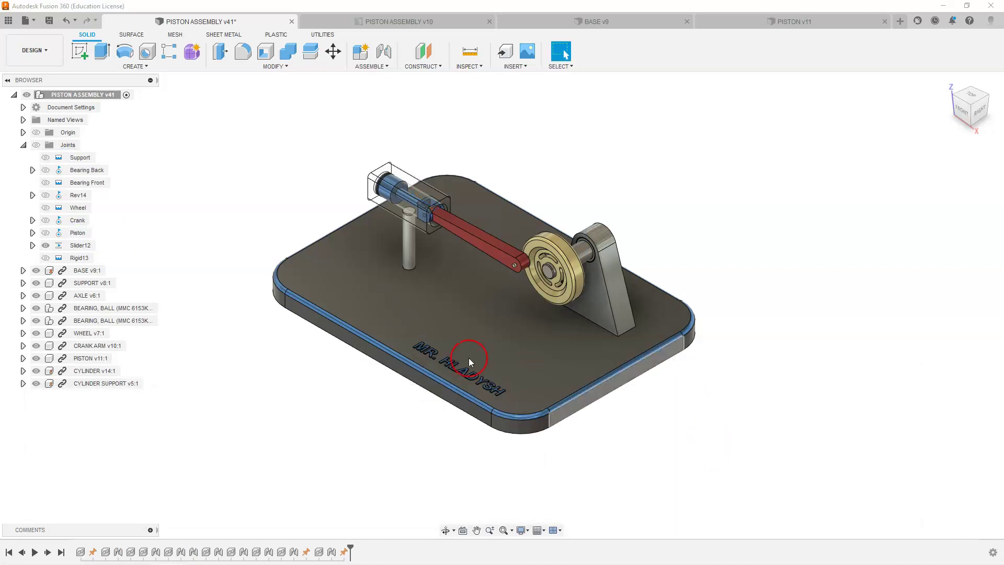
{"action": "left_click", "coordinate": [382, 67]}
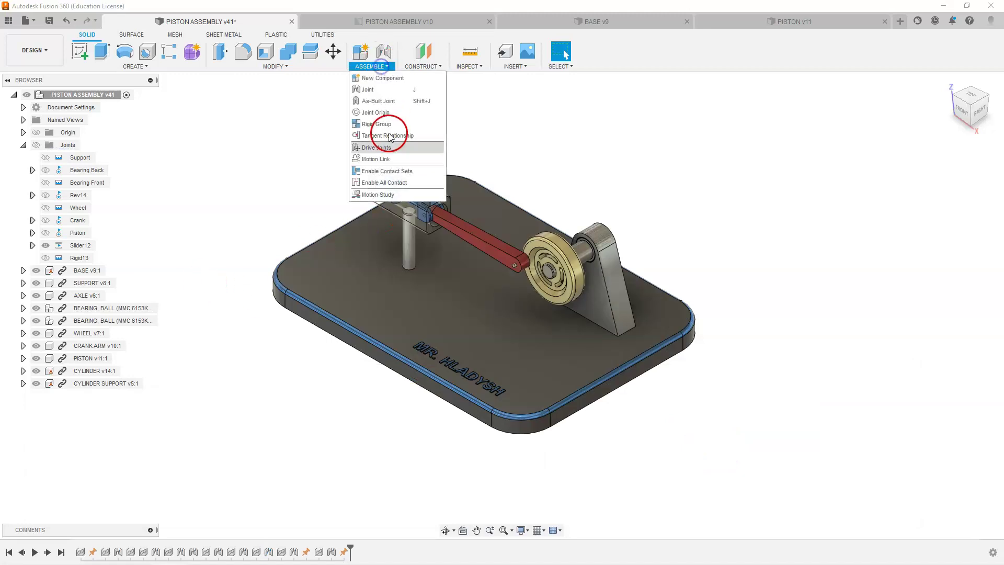
{"action": "left_click", "coordinate": [380, 192]}
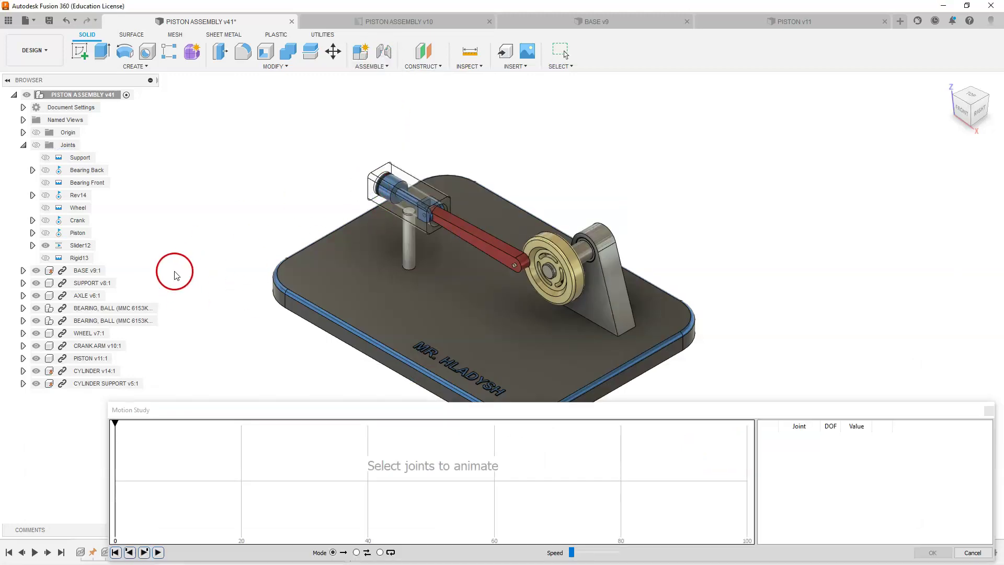
{"action": "left_click", "coordinate": [77, 196]}
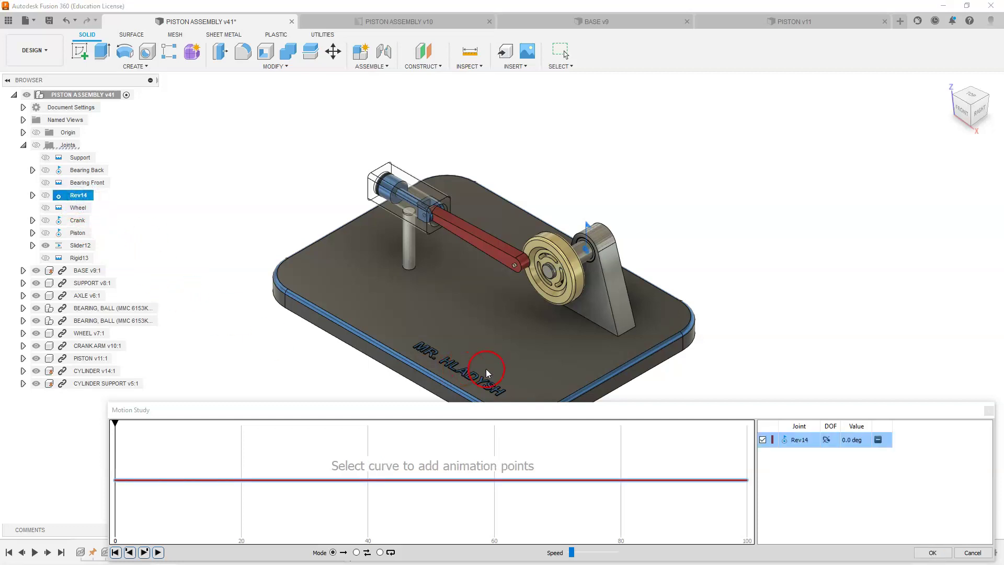
{"action": "left_click_drag", "start_coordinate": [464, 413], "coordinate": [382, 376]}
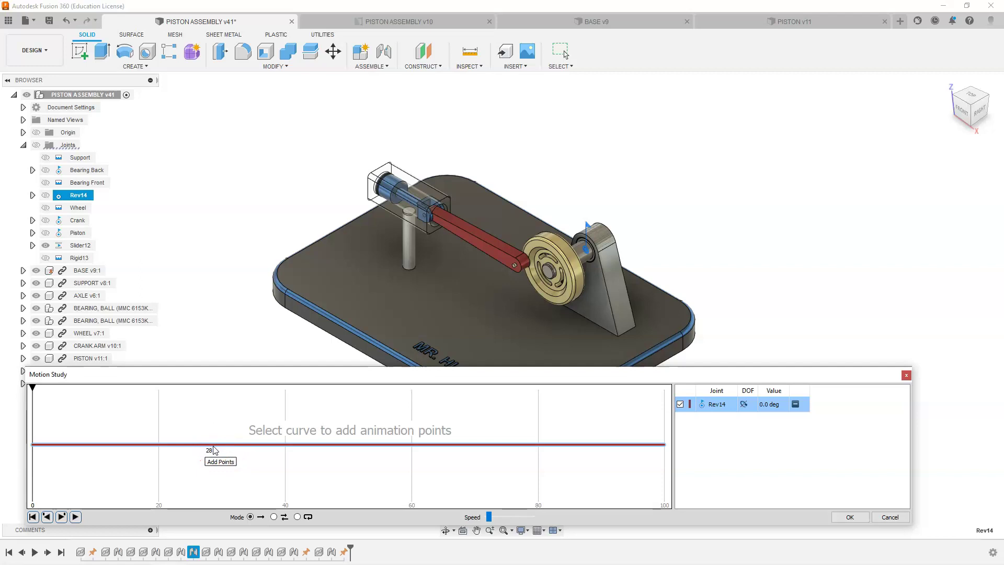
Add a keypoint on the Rev14 curve at step 25 with an angle of 720 deg
{"action": "left_click", "coordinate": [251, 433]}
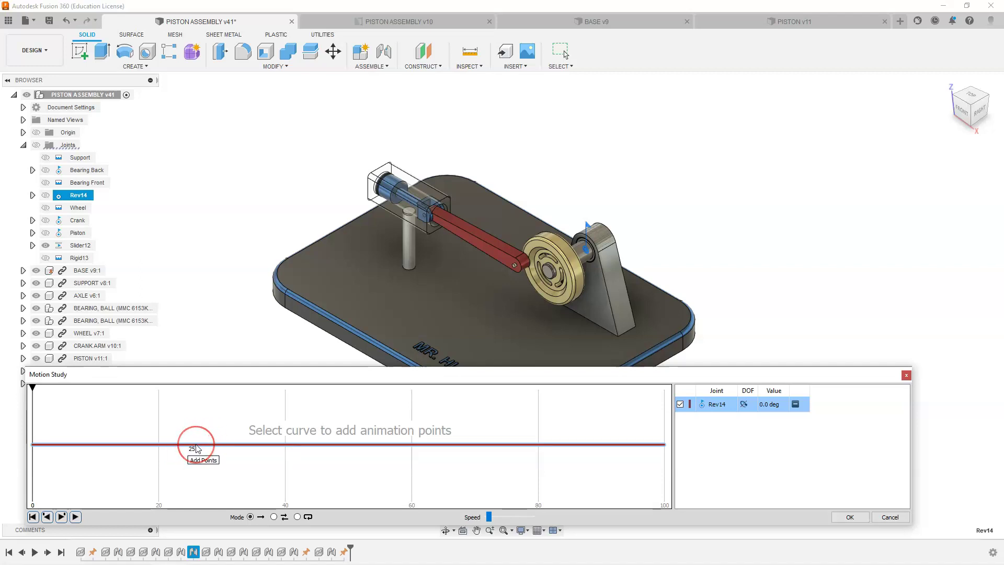
{"action": "left_click", "coordinate": [196, 445]}
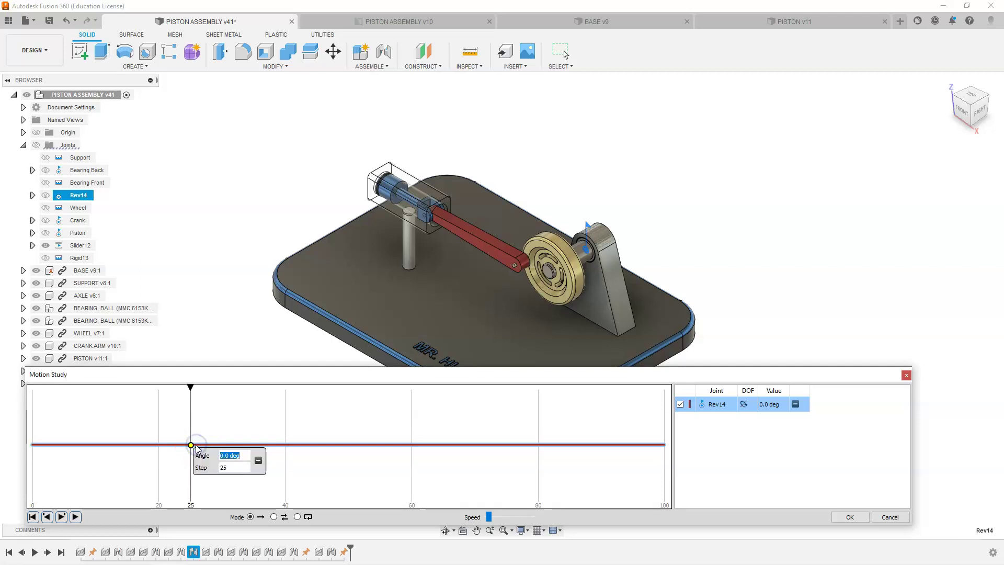
{"action": "double_click", "coordinate": [229, 467]}
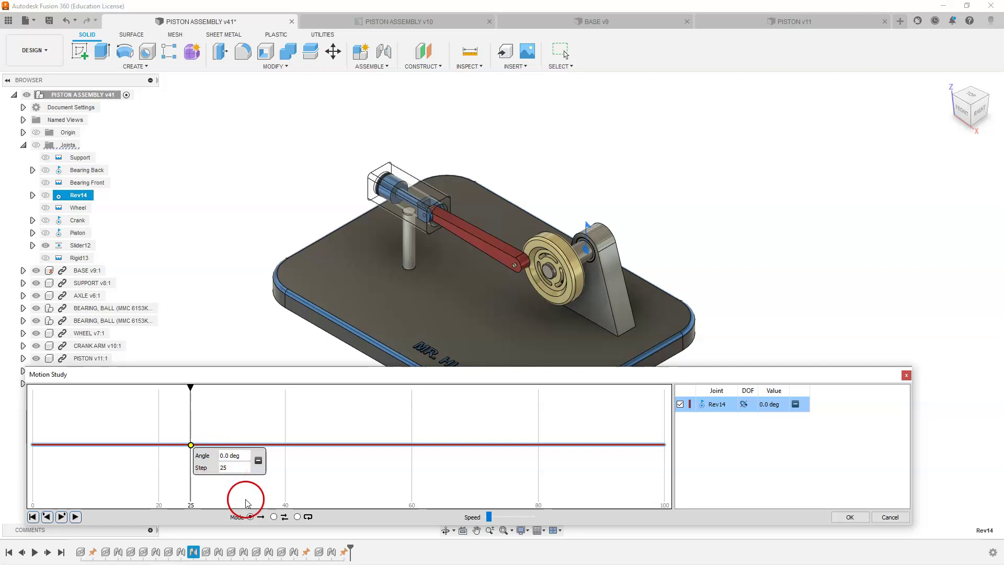
{"action": "left_click", "coordinate": [219, 459]}
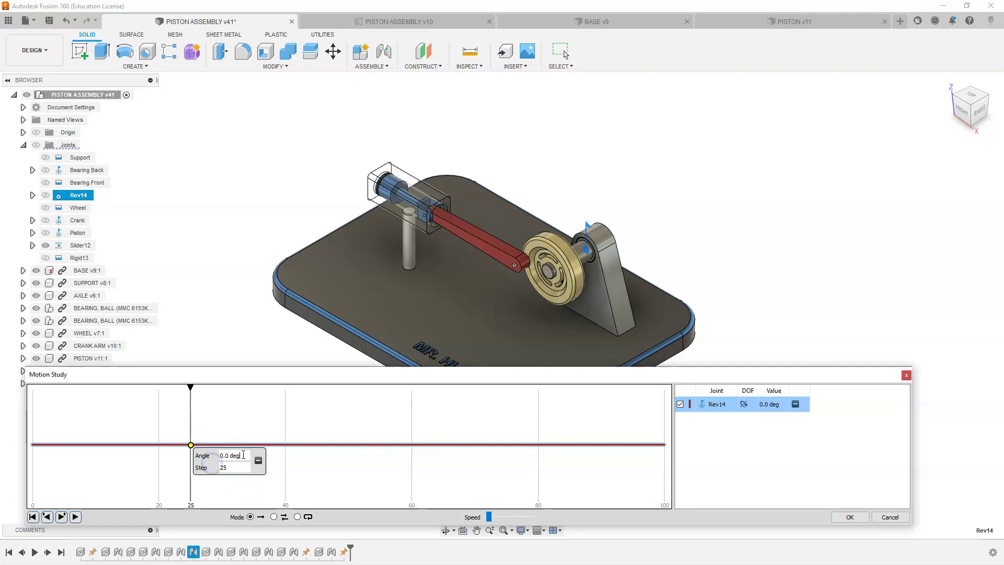
{"action": "left_click_drag", "start_coordinate": [242, 455], "coordinate": [214, 458]}
{"action": "type", "text": "720"}
{"action": "left_click", "coordinate": [228, 460]}
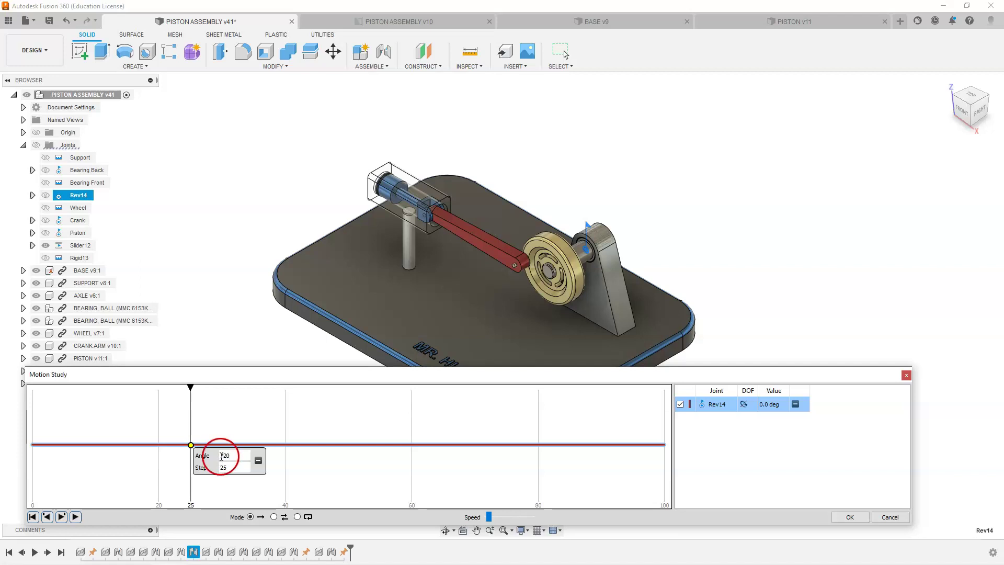
{"action": "left_click", "coordinate": [315, 461]}
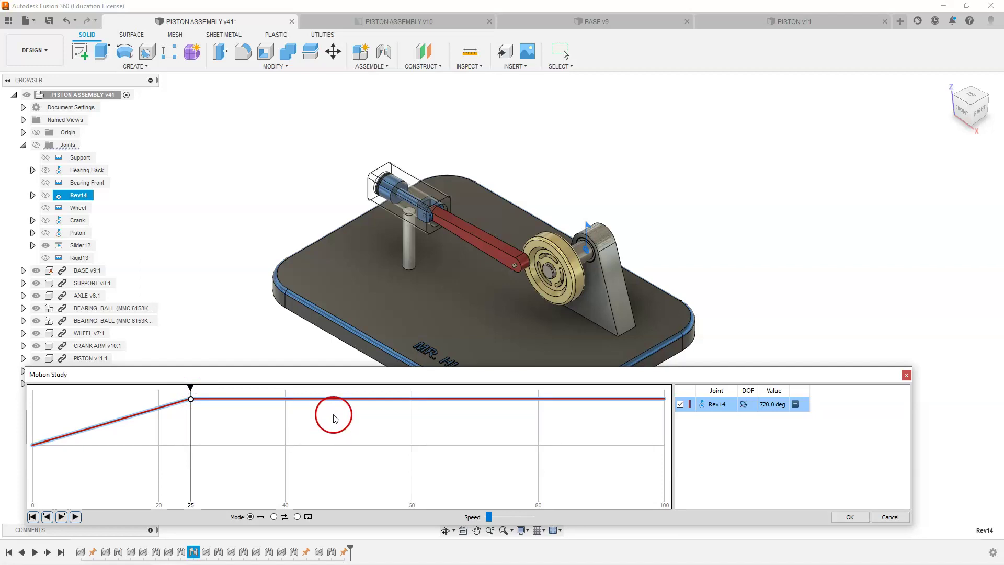
Set Rev14 keypoints to 1440 deg at step 50 and 2160 deg at step 75
{"action": "left_click", "coordinate": [354, 402]}
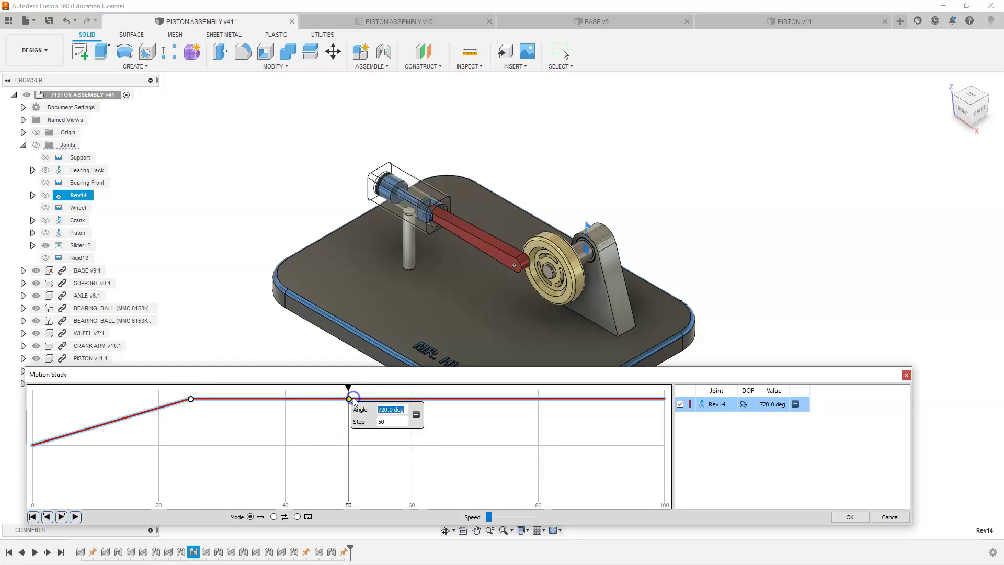
{"action": "left_click", "coordinate": [382, 419]}
{"action": "type", "text": "1440"}
{"action": "key", "text": "Return"}
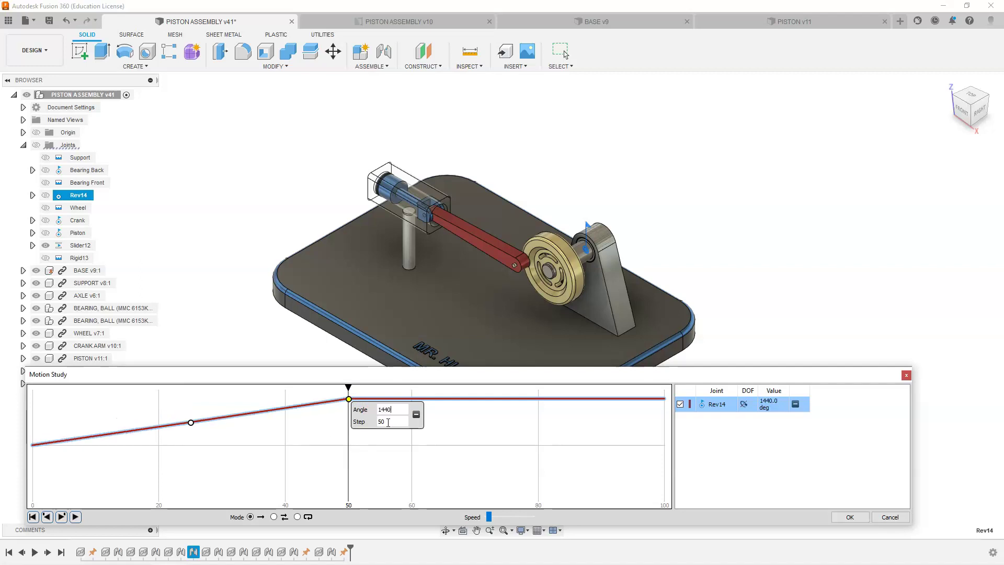
{"action": "left_click", "coordinate": [455, 413]}
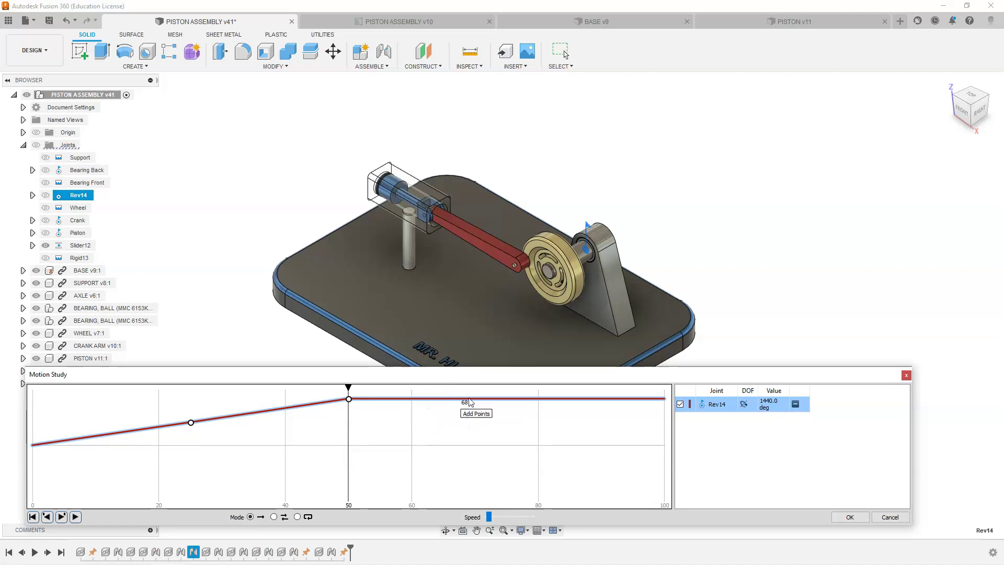
{"action": "left_click_drag", "start_coordinate": [485, 402], "coordinate": [506, 400]}
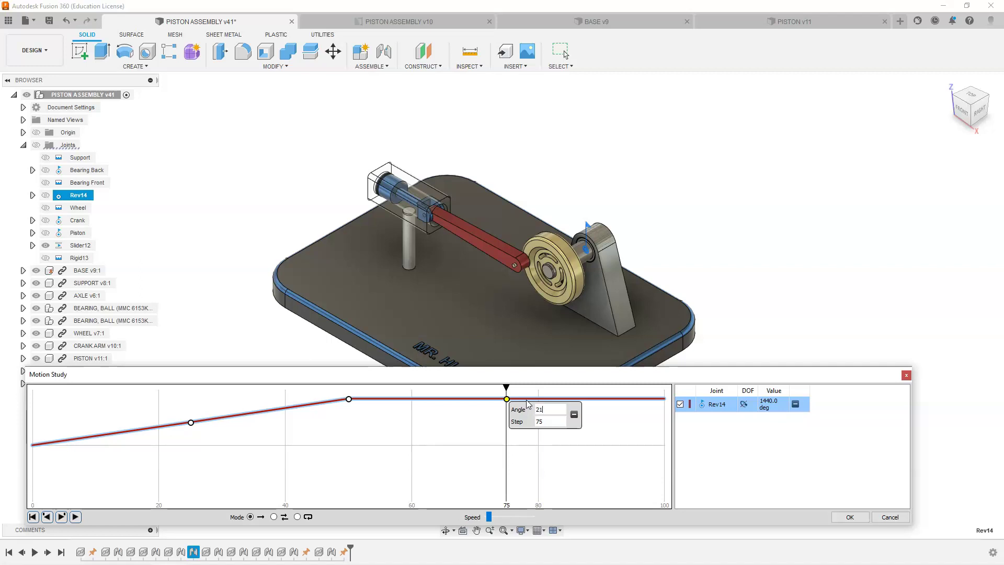
{"action": "key", "text": "Return"}
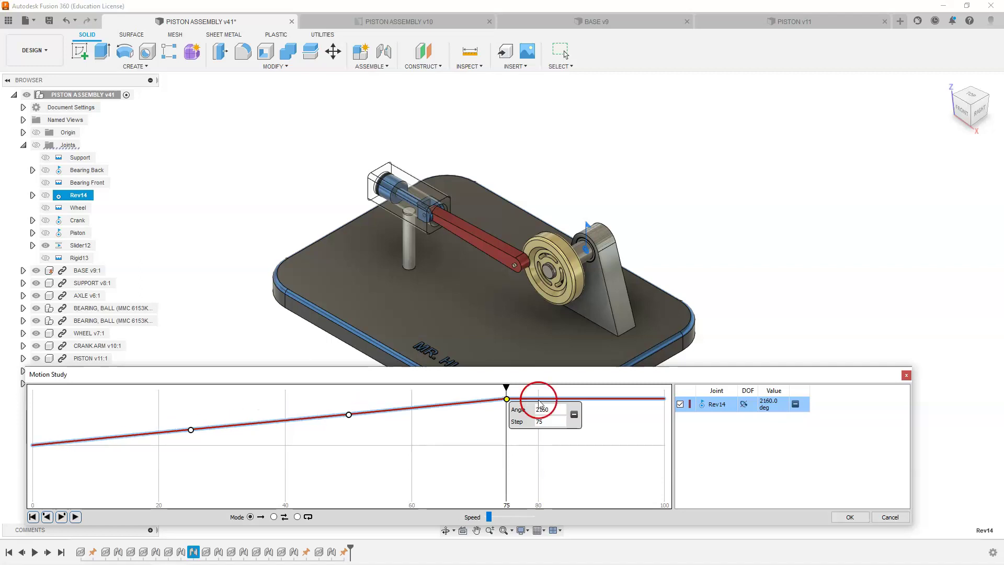
Add an end keypoint at step 100 and enter an angle of 2880
{"action": "left_click", "coordinate": [658, 399]}
{"action": "double_click", "coordinate": [634, 422]}
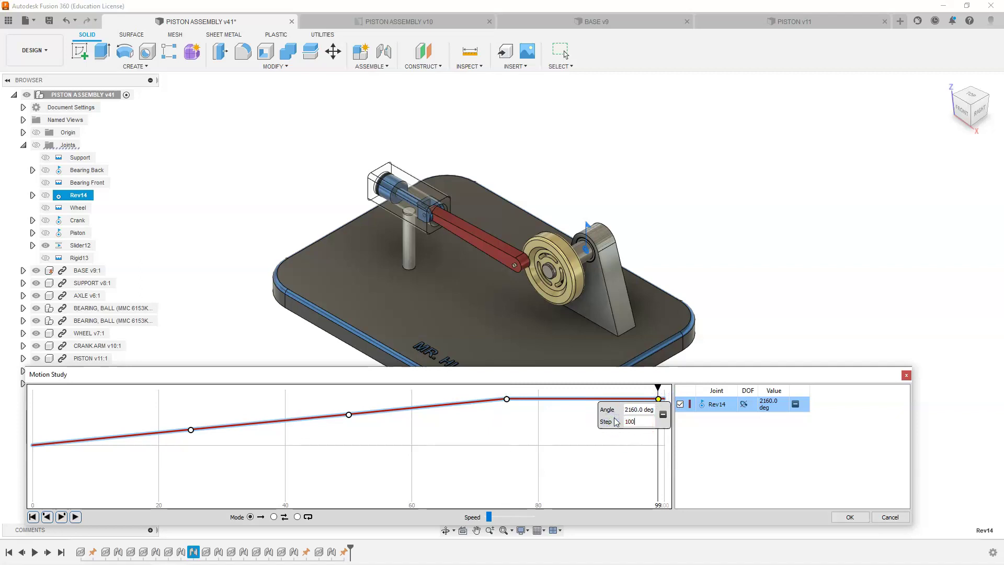
{"action": "type", "text": "100"}
{"action": "left_click", "coordinate": [634, 409]}
{"action": "type", "text": "2880"}
Commit 2880 deg at step 100, verify keypoints at steps 25, 50 and 75, and accept the study
{"action": "left_click", "coordinate": [610, 475]}
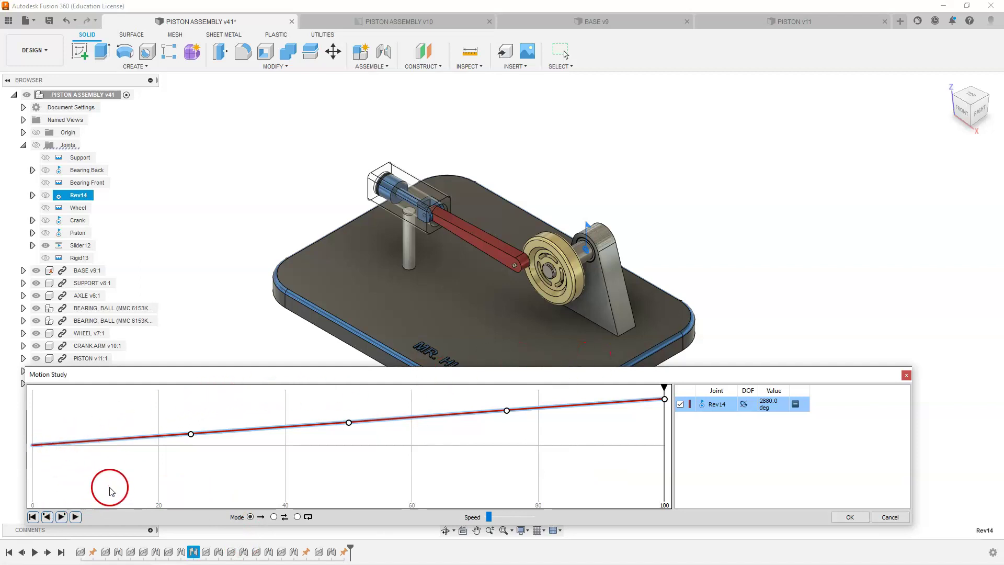
{"action": "left_click", "coordinate": [190, 434]}
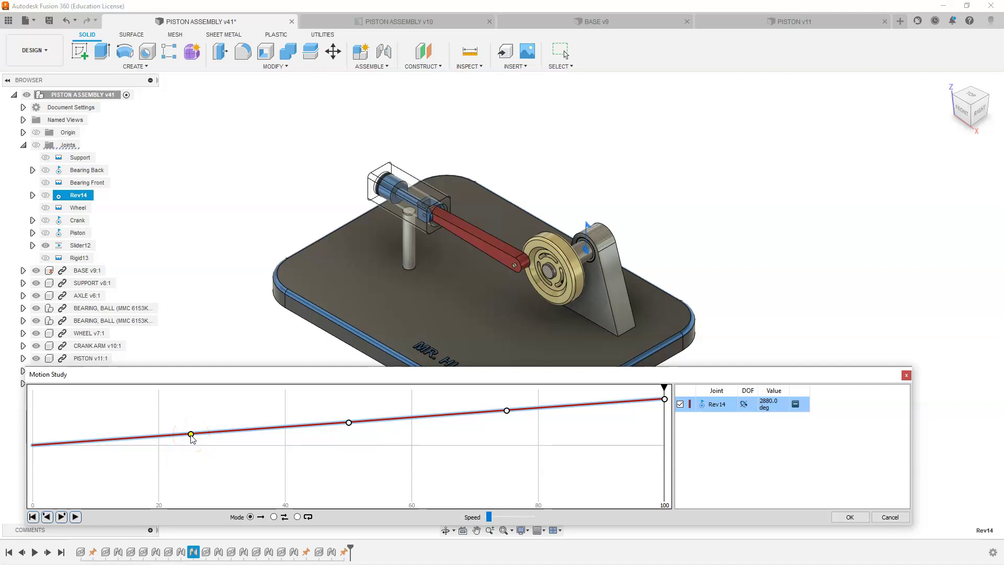
{"action": "left_click", "coordinate": [233, 444]}
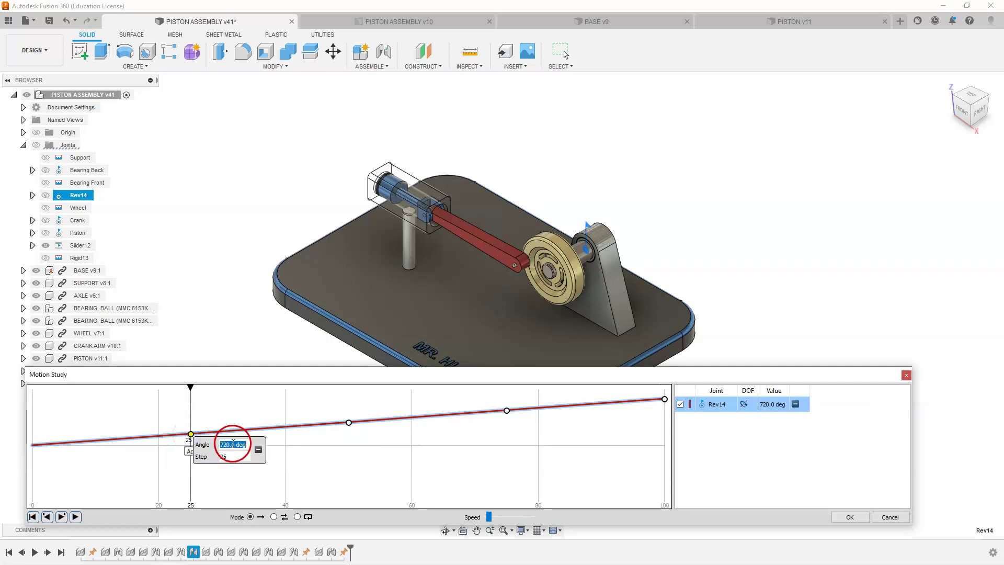
{"action": "left_click", "coordinate": [349, 422]}
{"action": "left_click", "coordinate": [348, 423]}
{"action": "left_click", "coordinate": [387, 433]}
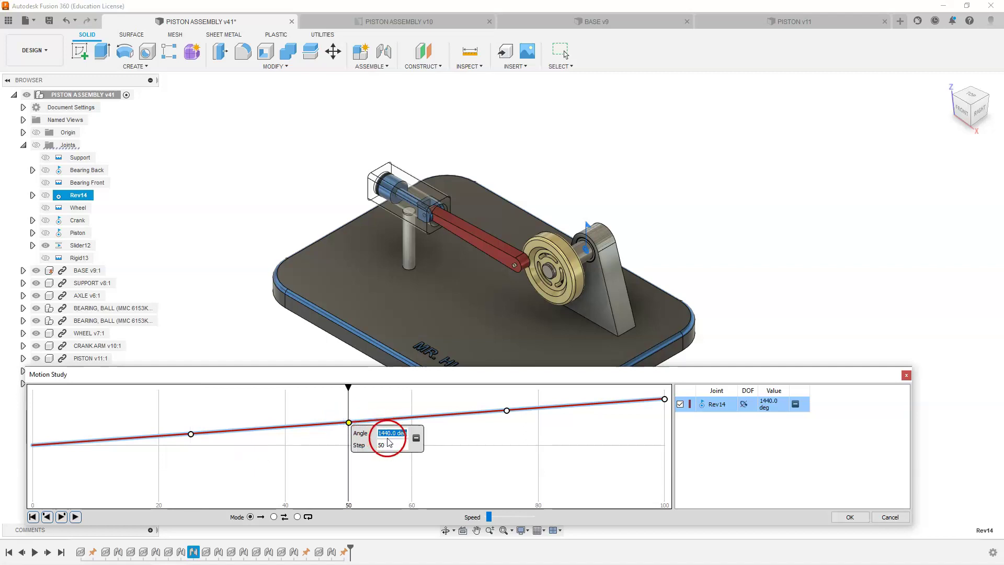
{"action": "left_click", "coordinate": [507, 410]}
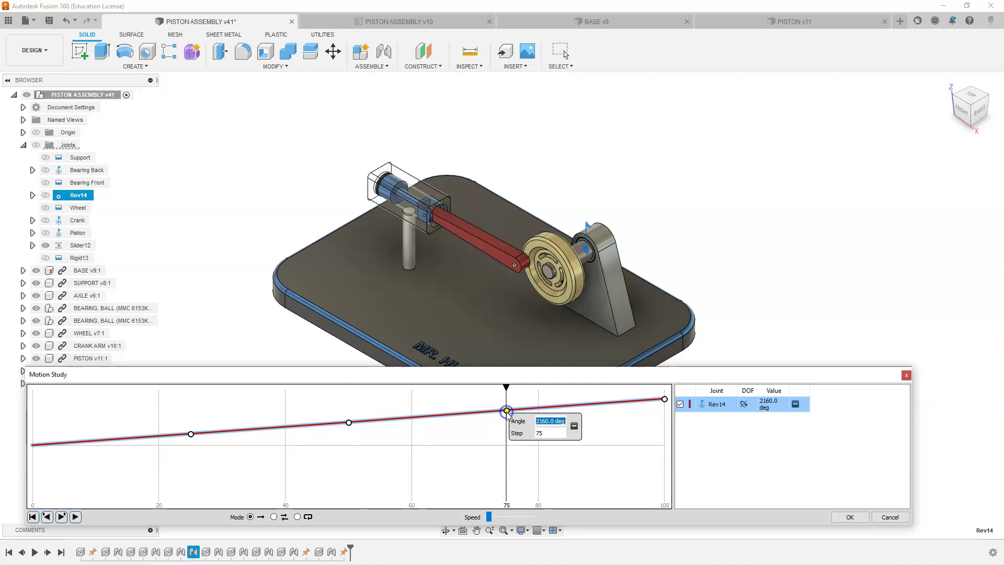
{"action": "left_click", "coordinate": [539, 433]}
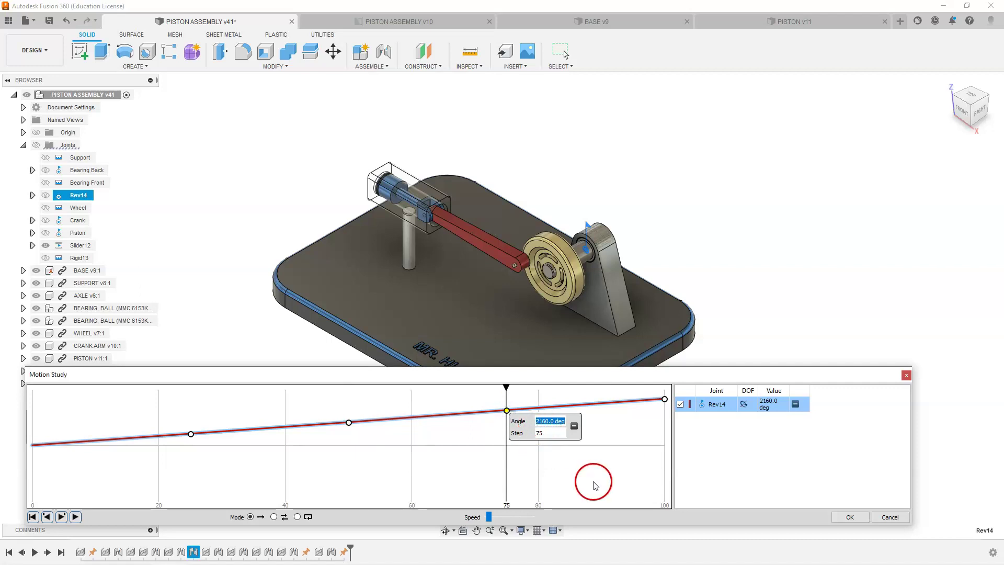
{"action": "left_click", "coordinate": [850, 517]}
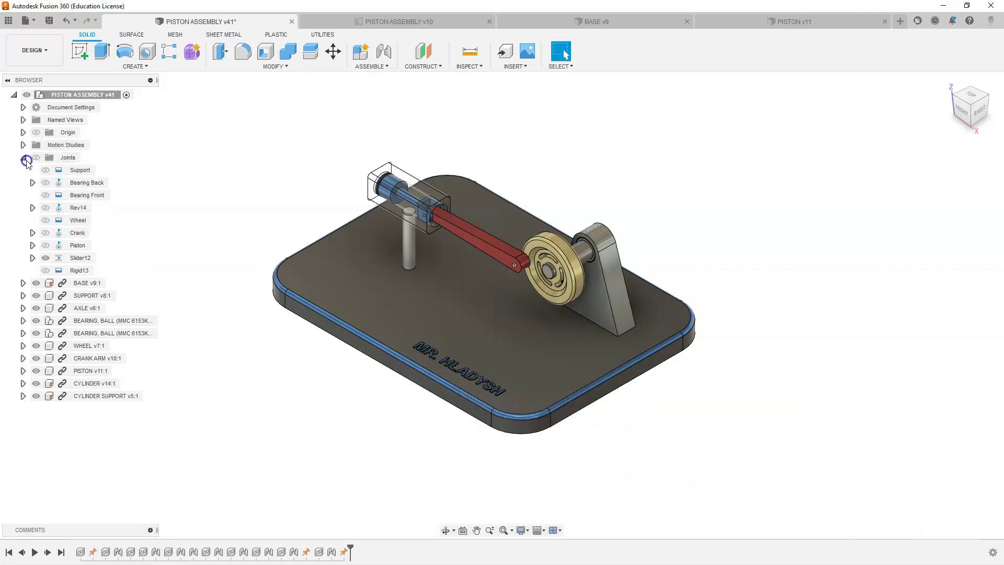
Rename MotionStudy-3 in the browser's Motion Studies folder to '720 Degrees'
{"action": "left_click", "coordinate": [24, 158]}
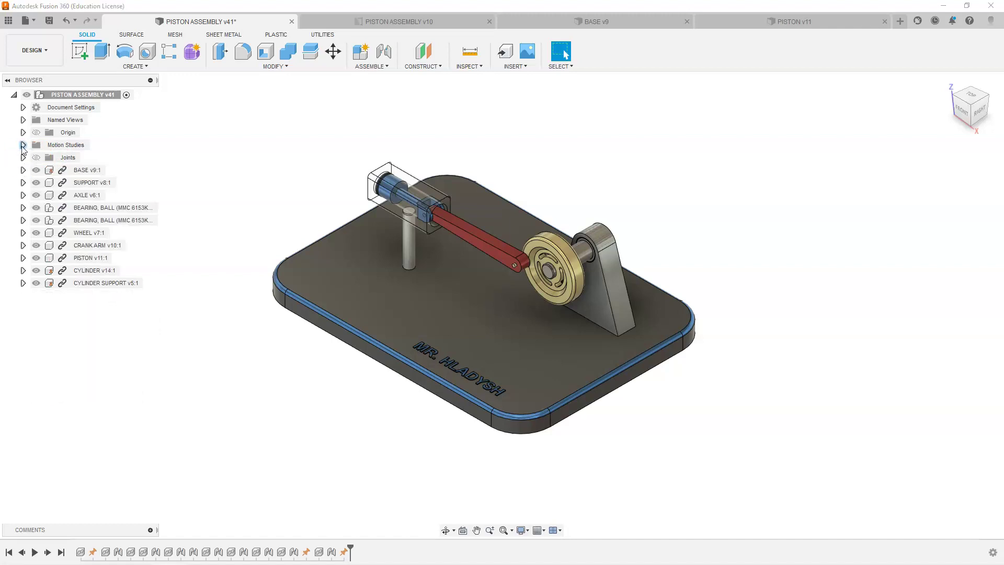
{"action": "left_click", "coordinate": [23, 145]}
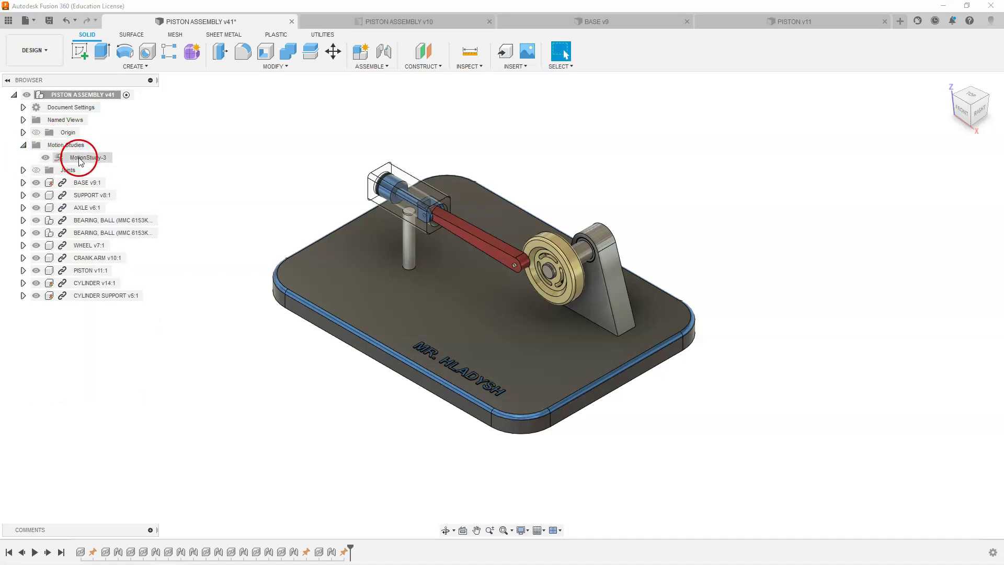
{"action": "right_click", "coordinate": [81, 161]}
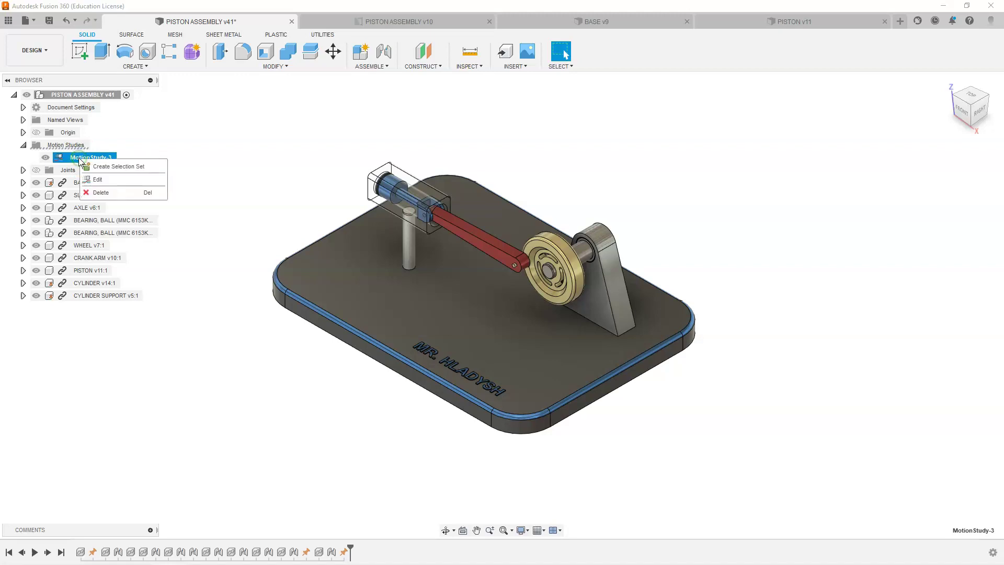
{"action": "double_click", "coordinate": [74, 157]}
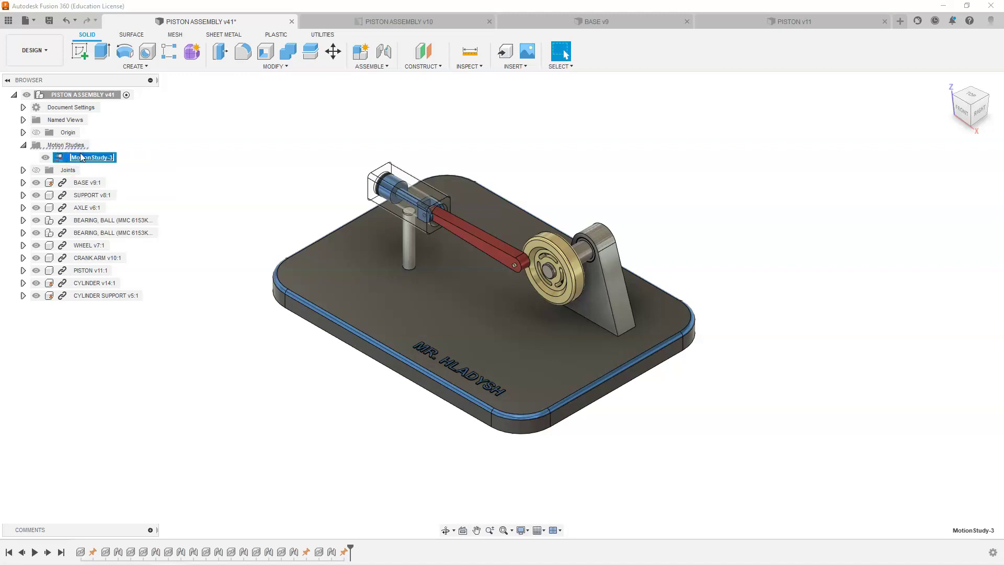
{"action": "type", "text": "720 Degrees"}
{"action": "left_click", "coordinate": [124, 157]}
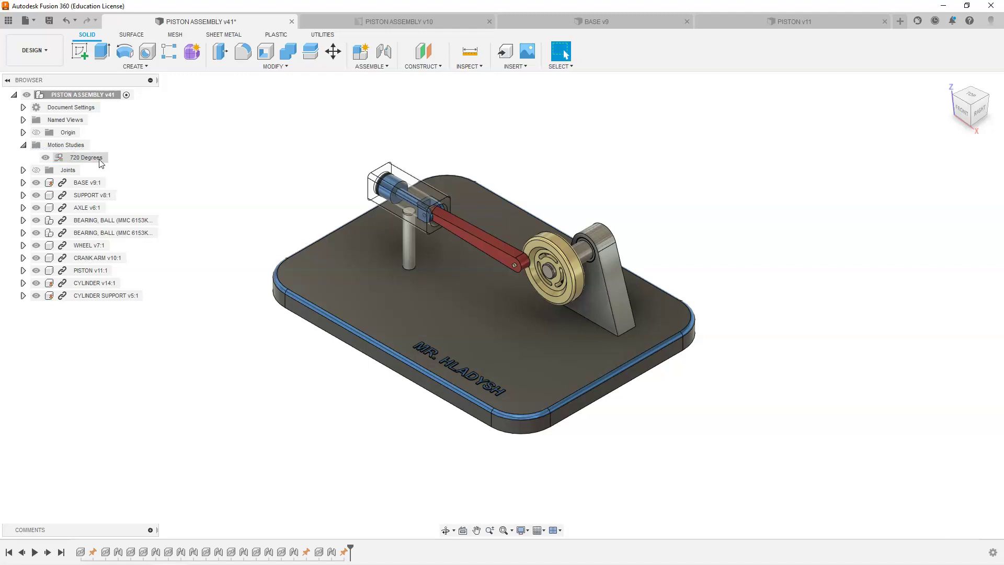
Save the design as the new version PISTON ASSEMBLY v42
{"action": "left_click", "coordinate": [23, 146]}
{"action": "left_click", "coordinate": [48, 21]}
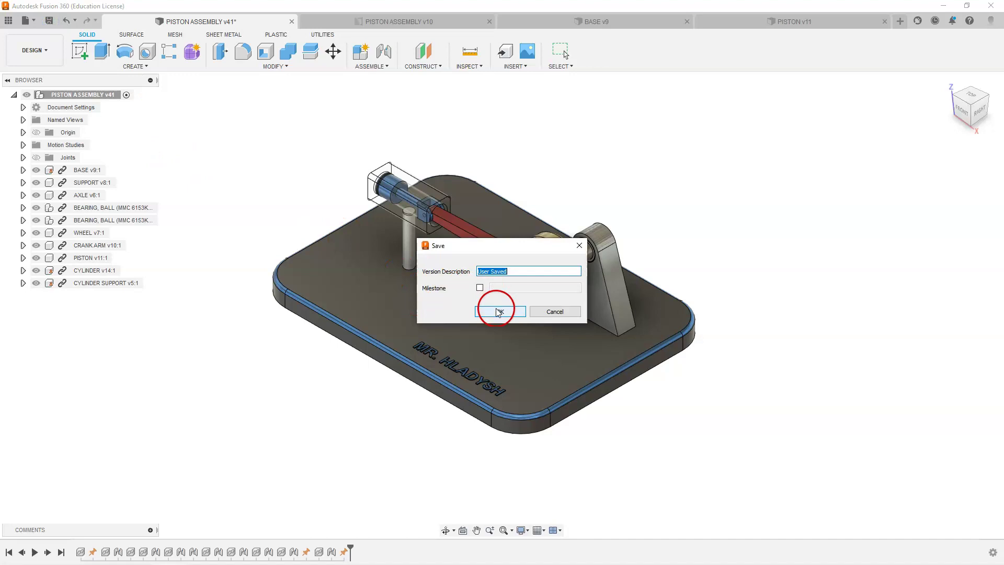
{"action": "left_click", "coordinate": [499, 312]}
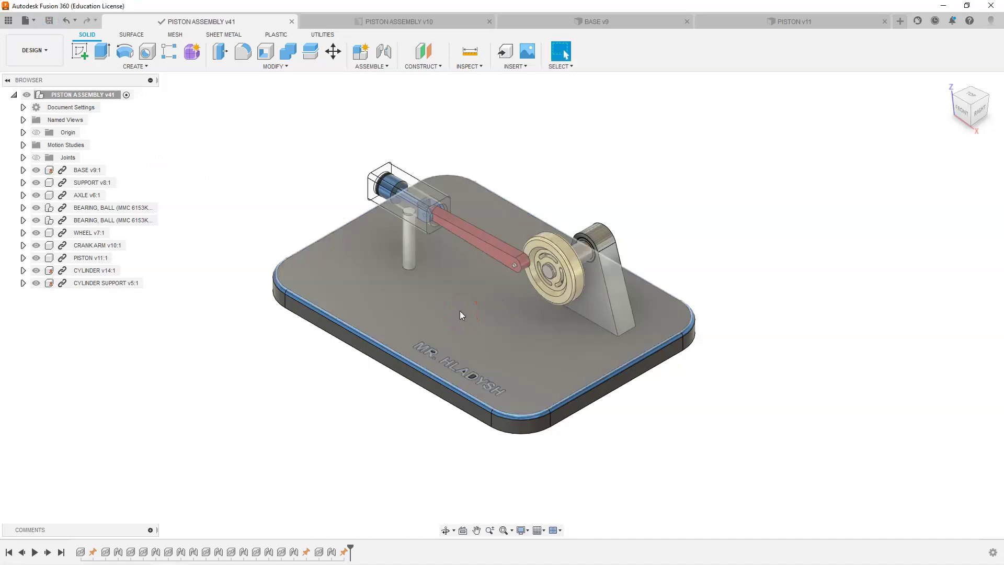
{"action": "left_click", "coordinate": [276, 400]}
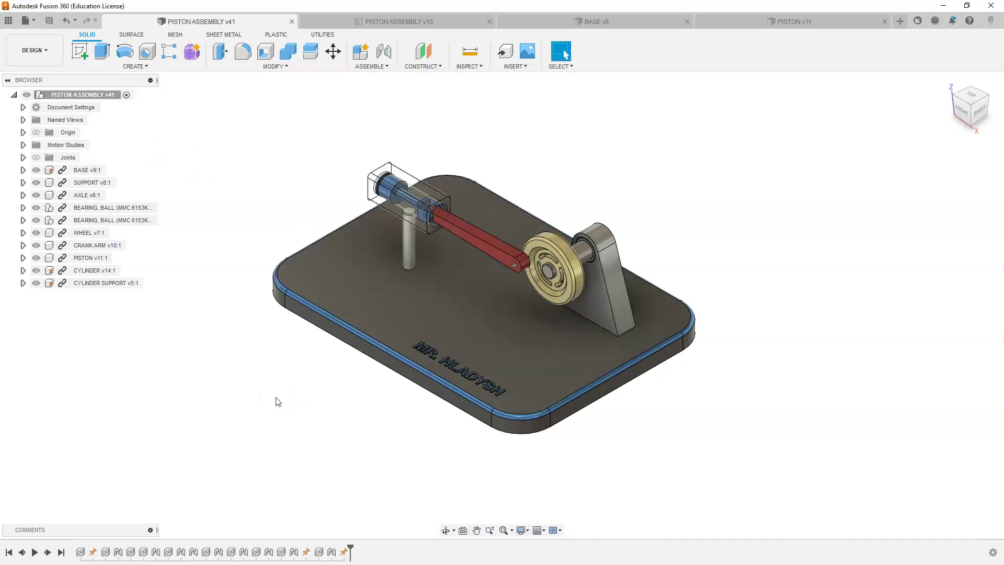
{"action": "left_click", "coordinate": [255, 410]}
{"action": "left_click", "coordinate": [183, 445]}
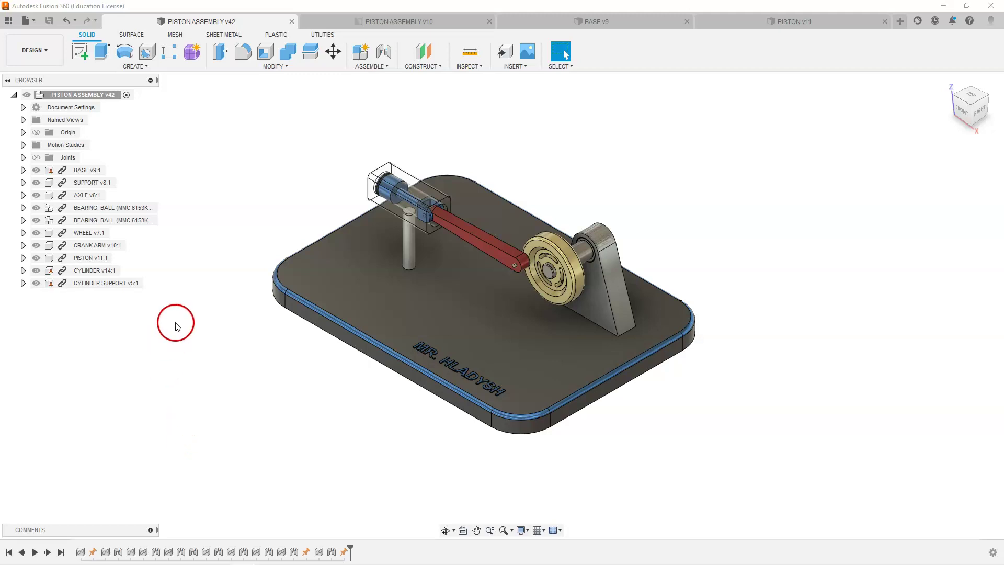
Switch from the Design to the Render workspace and bring up the Setup options
{"action": "left_click", "coordinate": [46, 51]}
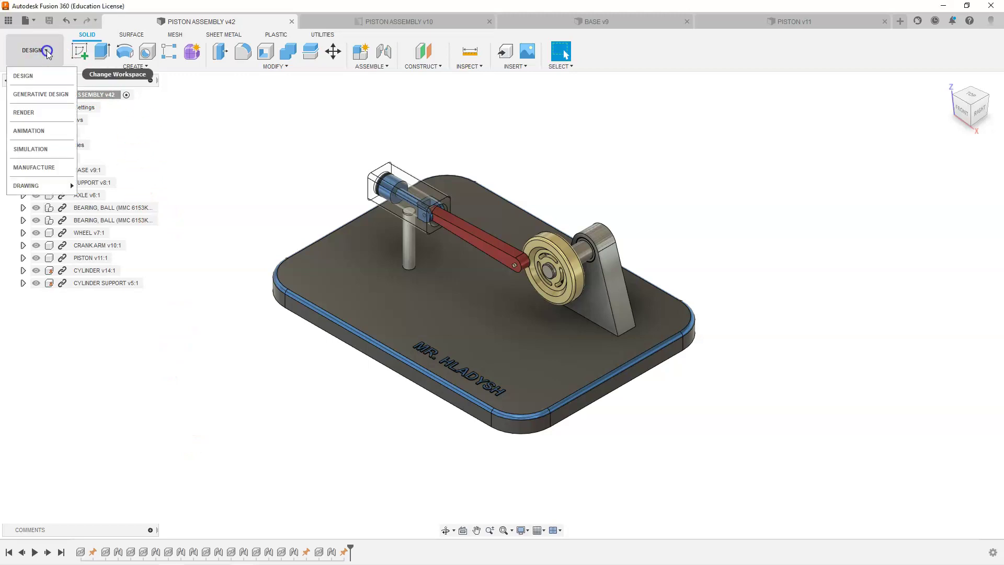
{"action": "left_click", "coordinate": [36, 111]}
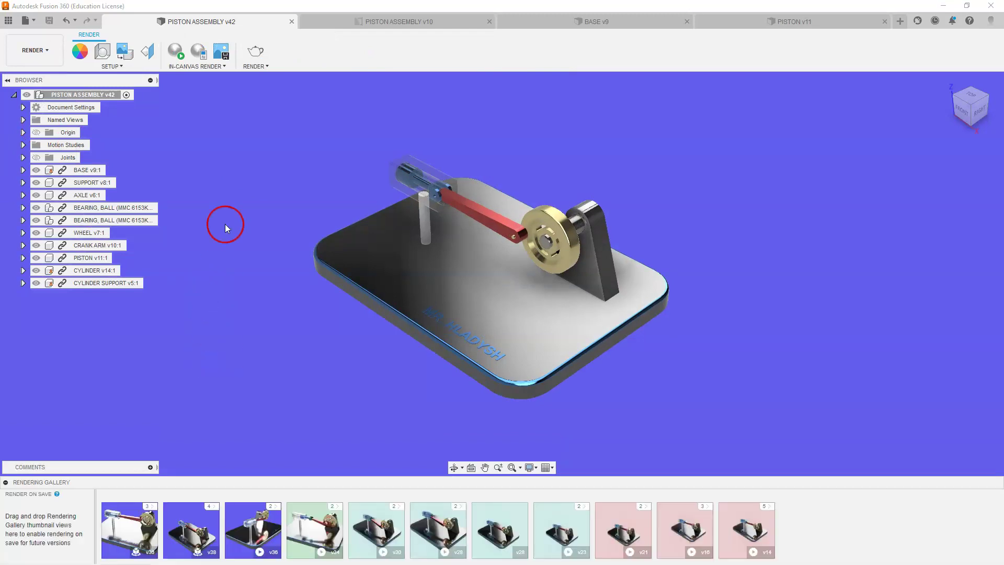
{"action": "left_click", "coordinate": [111, 65]}
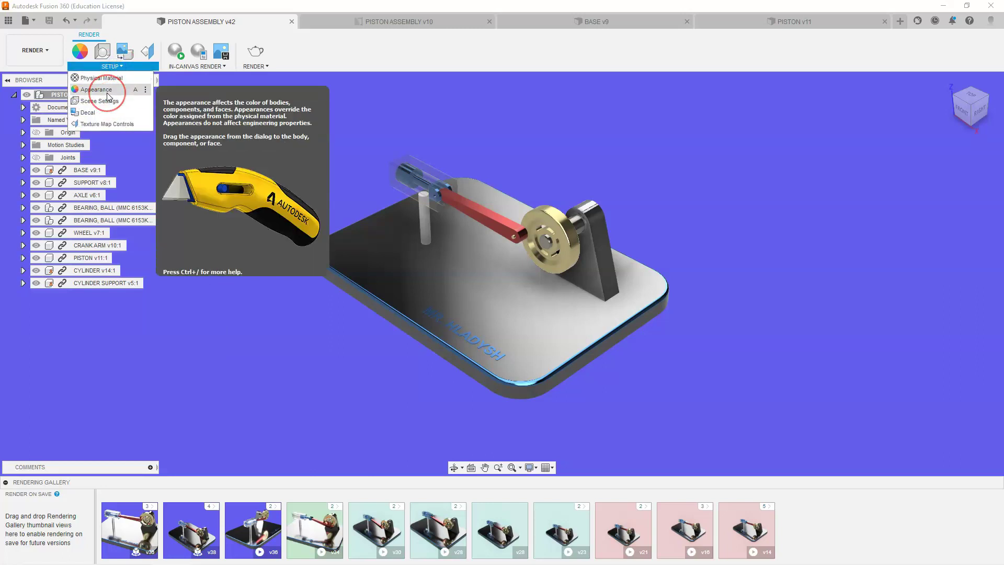
{"action": "left_click", "coordinate": [239, 61]}
{"action": "left_click", "coordinate": [331, 51]}
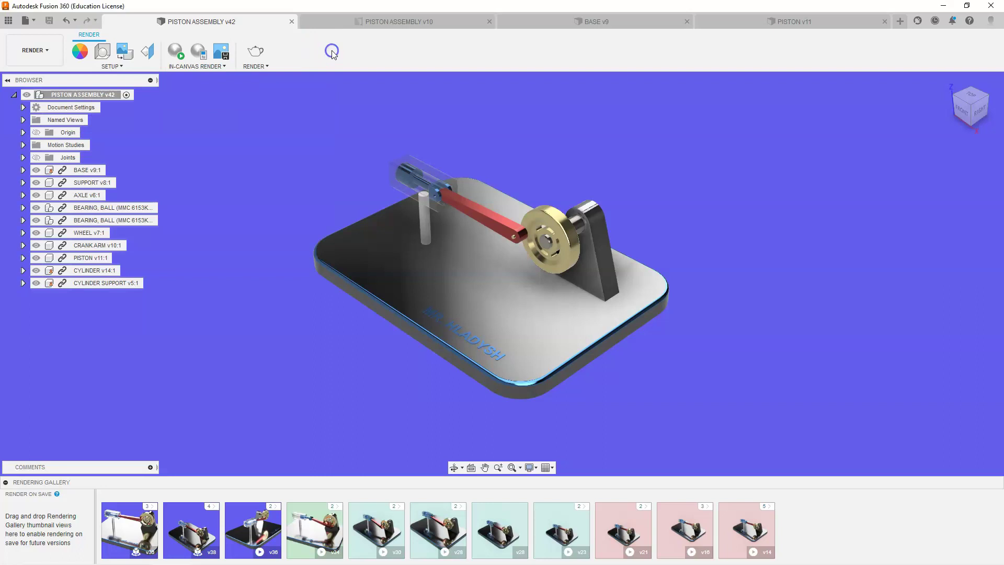
{"action": "left_click", "coordinate": [306, 208]}
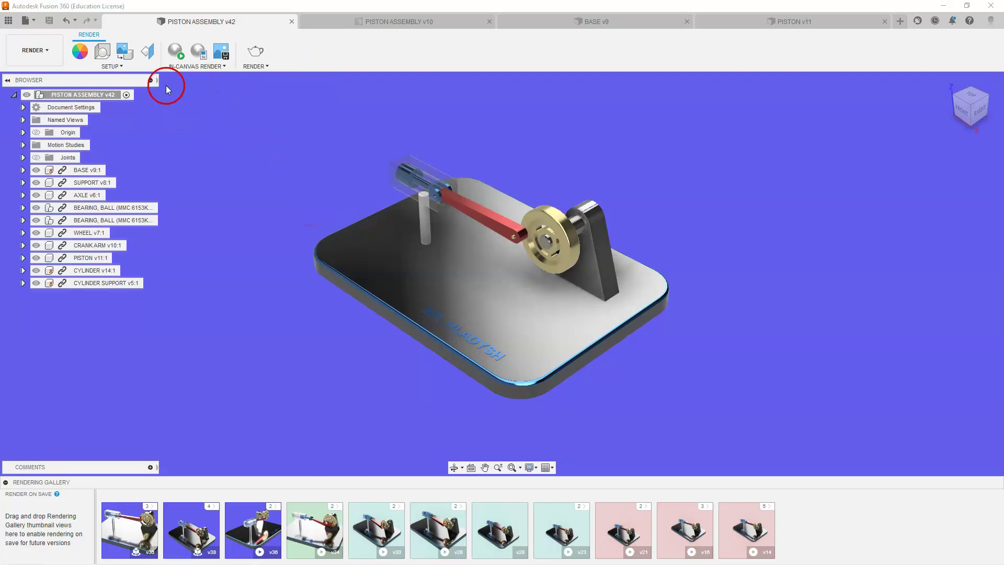
{"action": "left_click", "coordinate": [121, 67]}
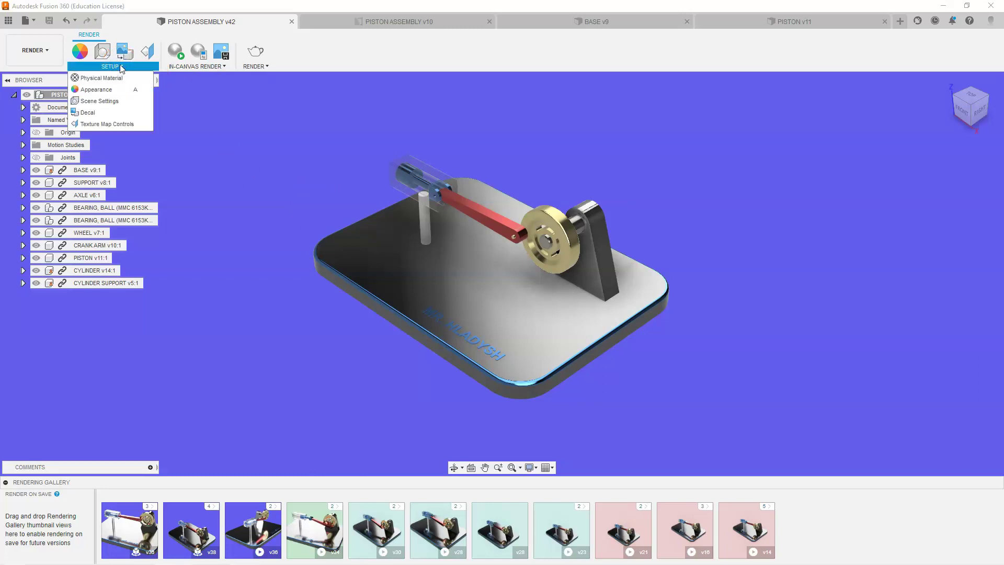
Close Scene Settings, keeping the olive solid-colour background, and begin saving a new version
{"action": "left_click", "coordinate": [99, 101]}
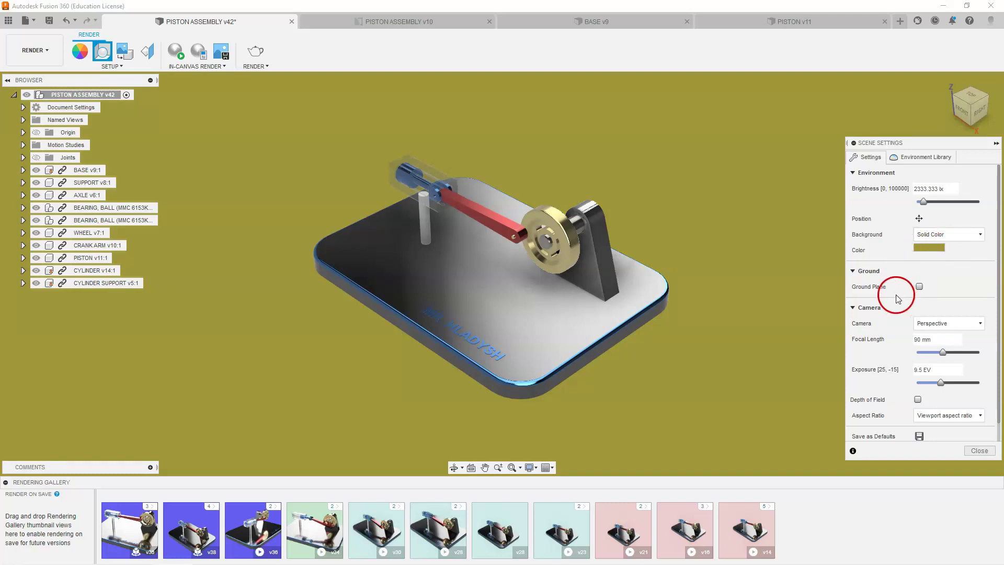
{"action": "left_click", "coordinate": [909, 164]}
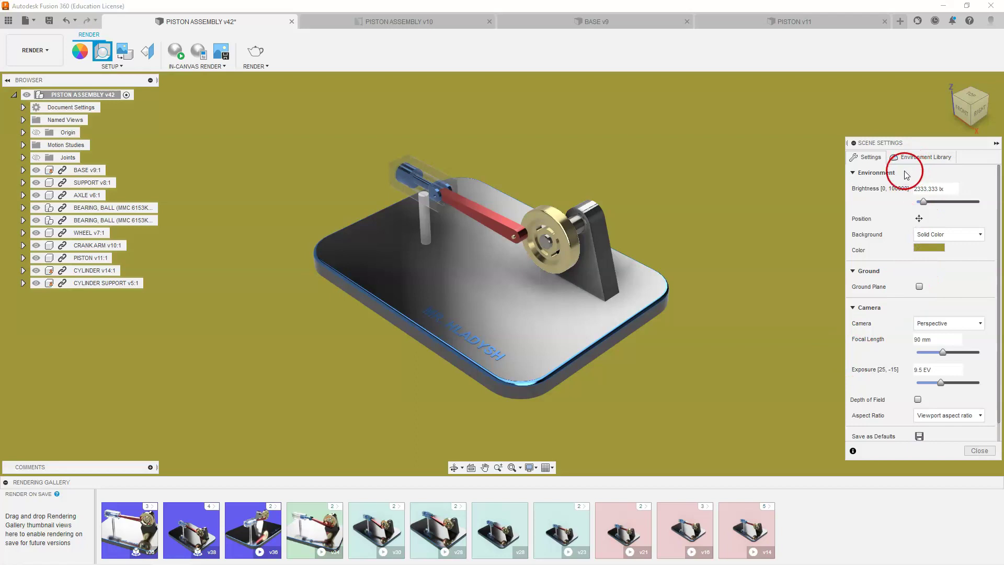
{"action": "left_click", "coordinate": [977, 453]}
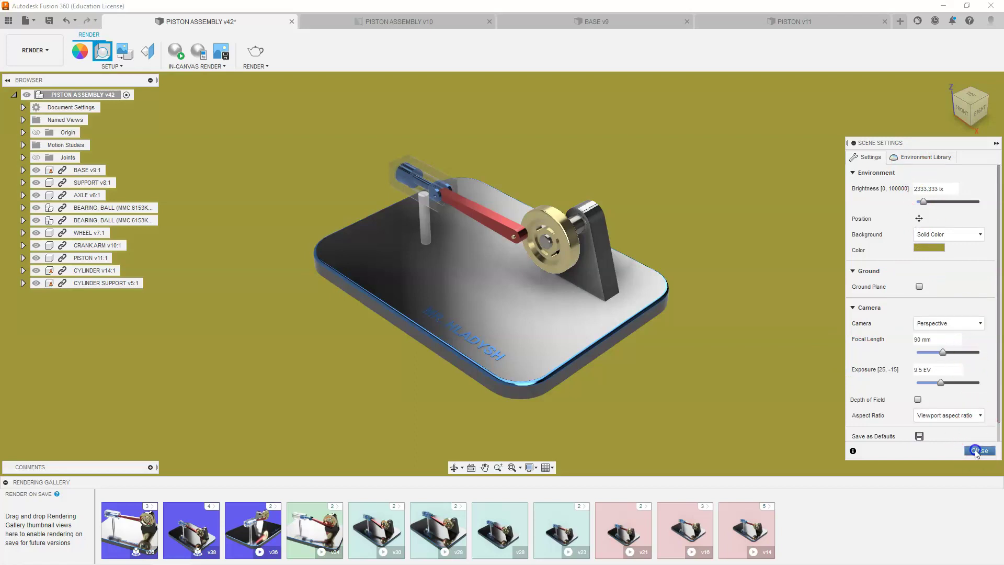
{"action": "left_click", "coordinate": [49, 21]}
Save version 43 and submit a 1080p (1920 x 1080) Final-quality cloud render
{"action": "left_click", "coordinate": [498, 312]}
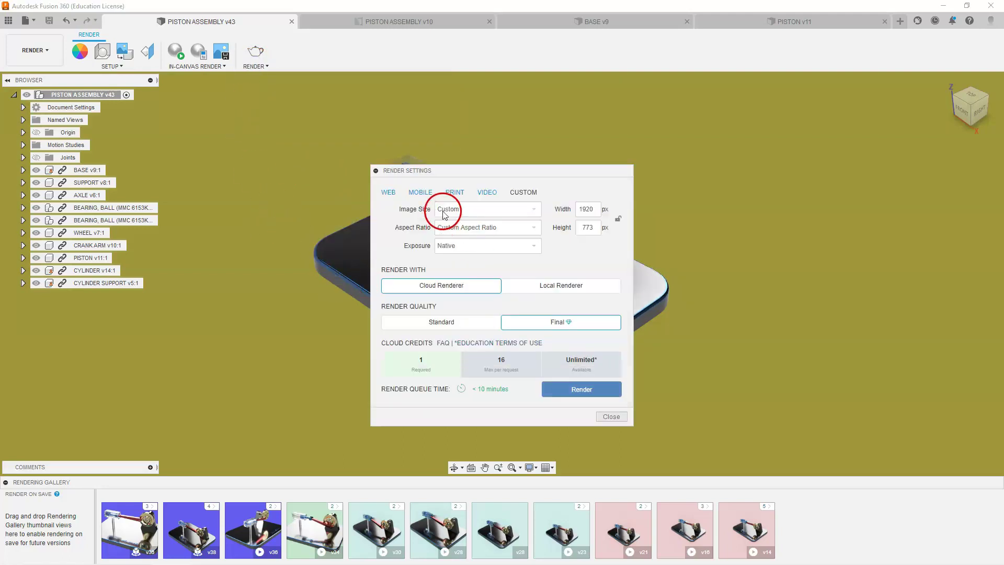
{"action": "left_click", "coordinate": [486, 192]}
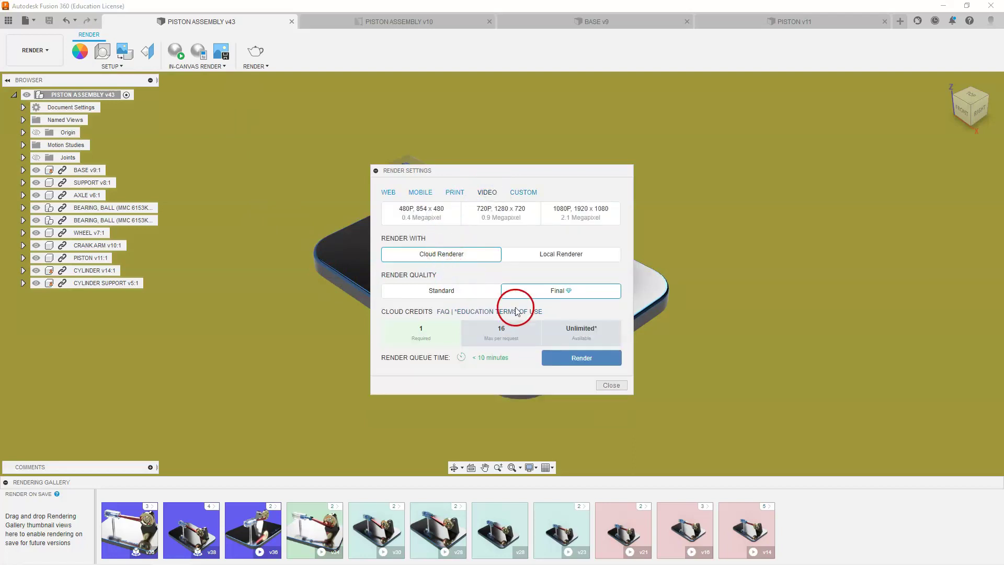
{"action": "left_click", "coordinate": [568, 213]}
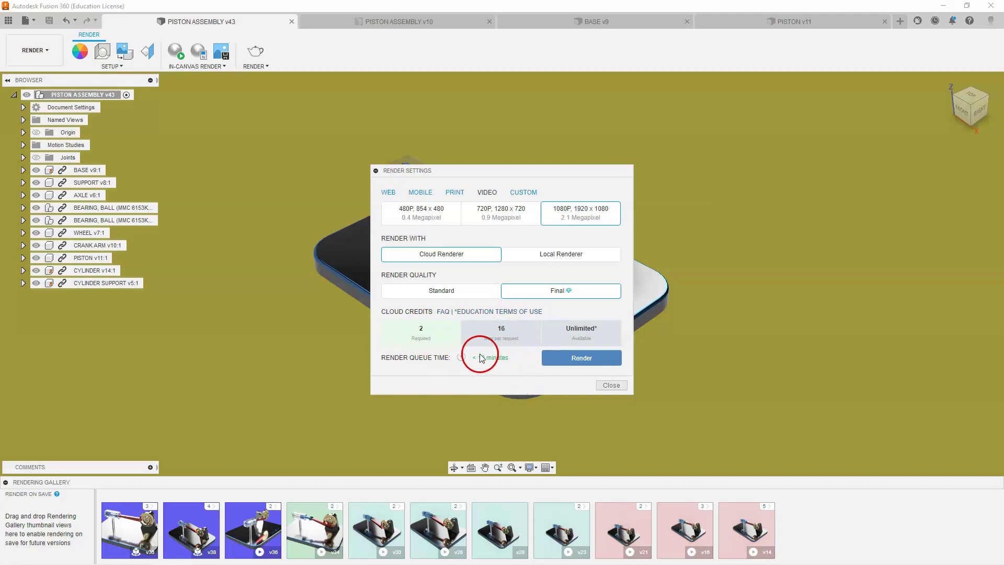
{"action": "left_click", "coordinate": [569, 361]}
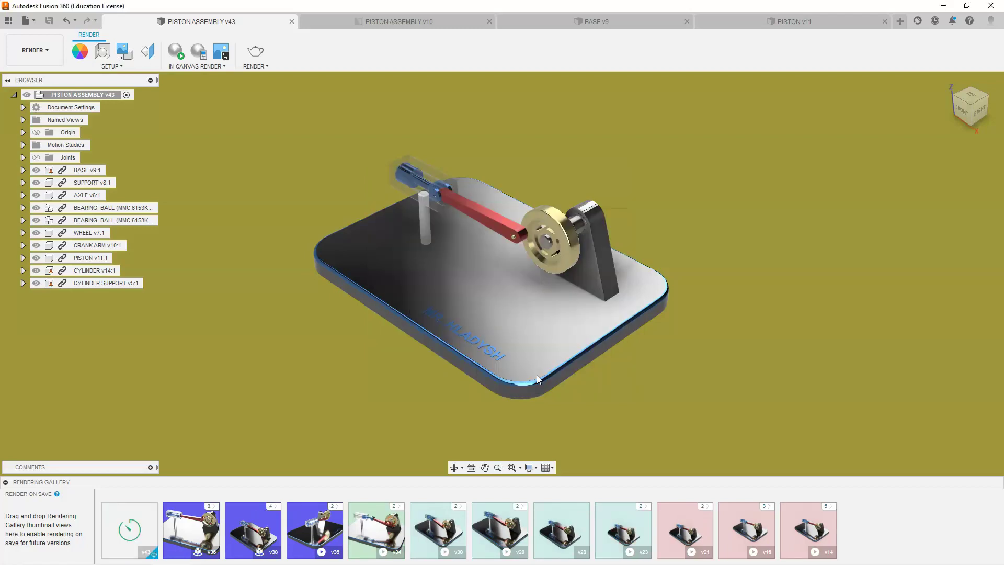
Check the finished 1920x1080 v43 render's info card in the Rendering Gallery
{"action": "mouse_move", "coordinate": [109, 550]}
{"action": "left_click", "coordinate": [130, 531]}
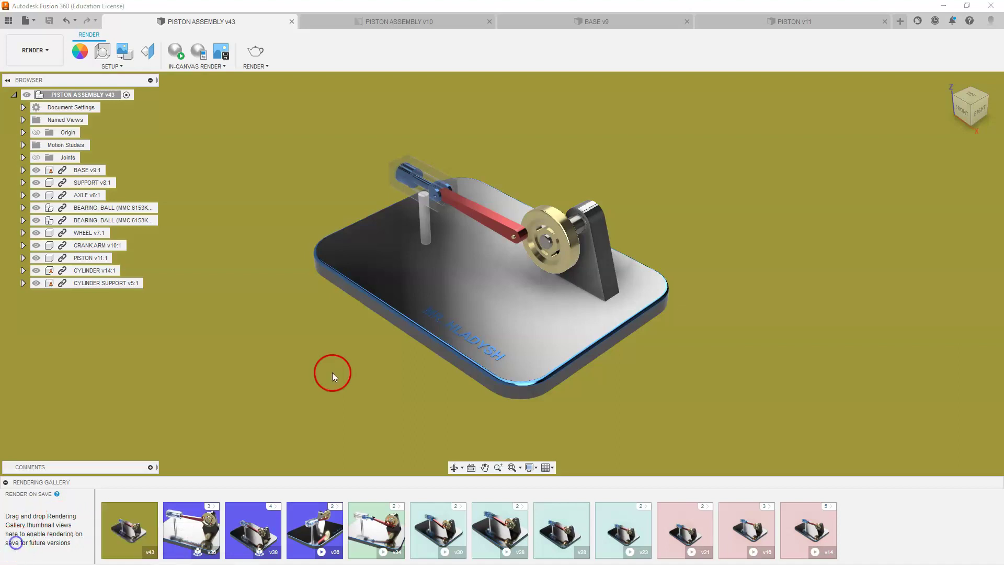
{"action": "mouse_move", "coordinate": [130, 537]}
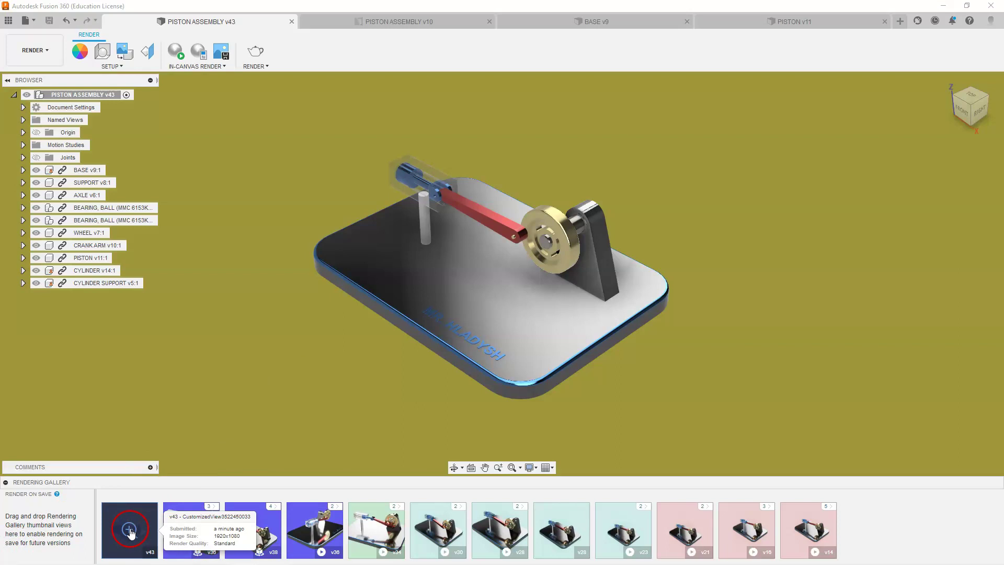
Open the v43 render in the gallery viewer and set it to re-render as the 720 Degrees motion study
{"action": "left_click", "coordinate": [130, 530]}
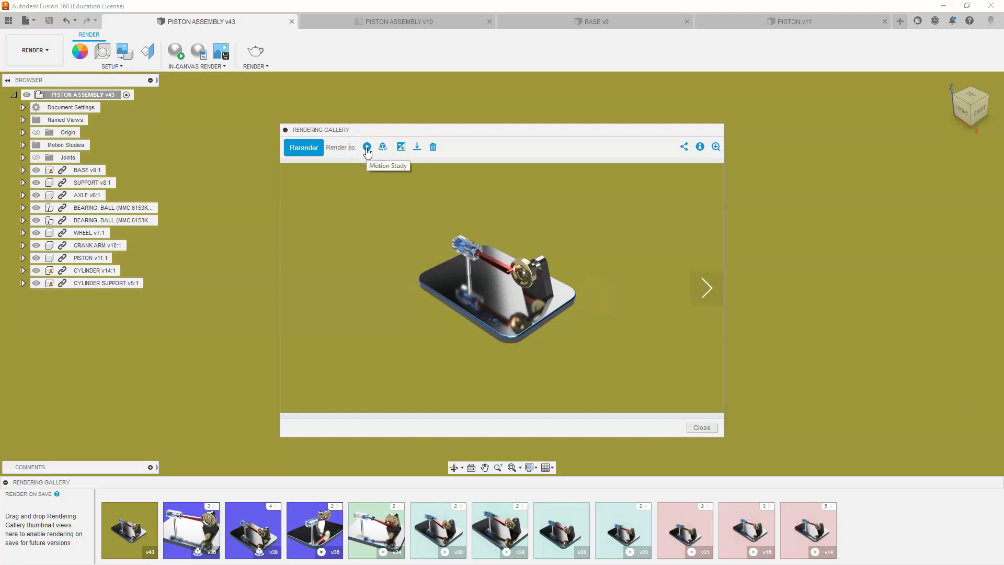
{"action": "left_click", "coordinate": [382, 148]}
{"action": "left_click", "coordinate": [366, 148]}
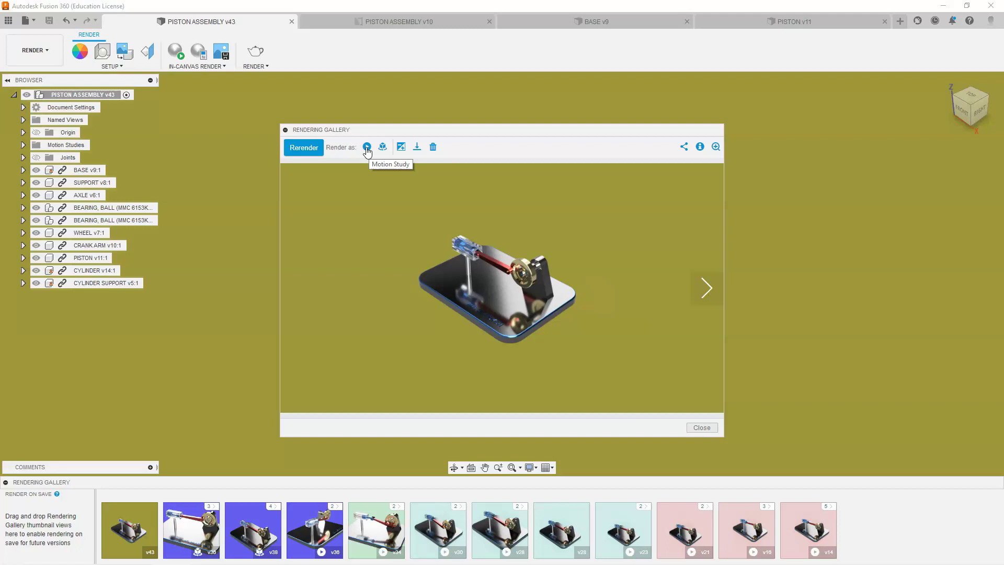
{"action": "left_click", "coordinate": [459, 245]}
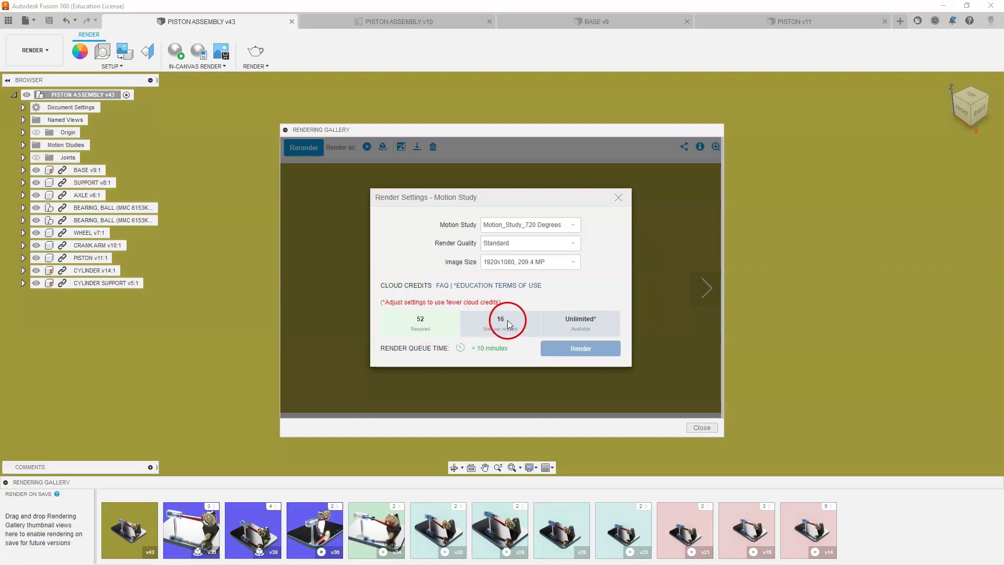
Cloud-render the 720 Degrees motion study at Standard quality and 800x600
{"action": "left_click", "coordinate": [573, 244]}
{"action": "left_click", "coordinate": [575, 244]}
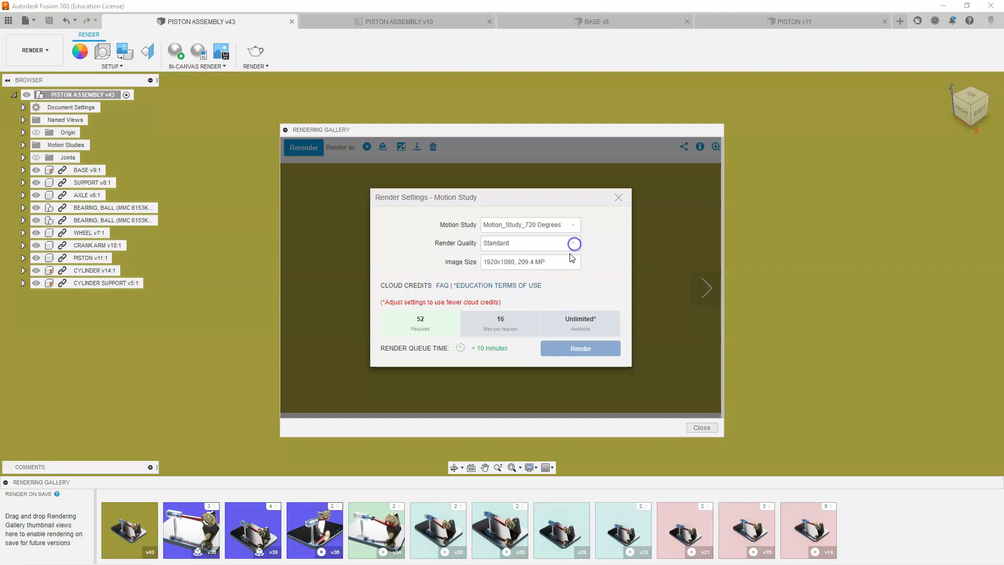
{"action": "left_click", "coordinate": [572, 262]}
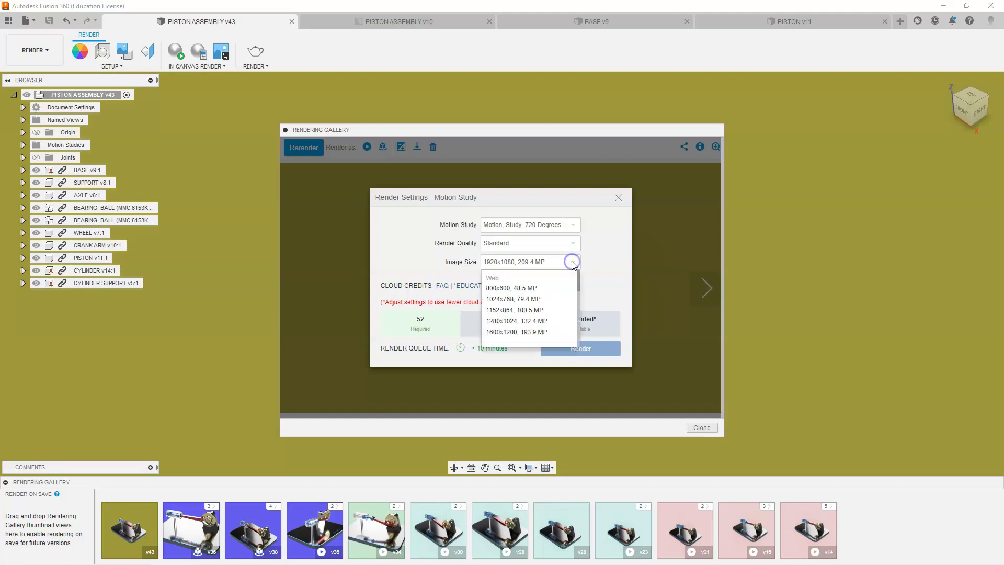
{"action": "left_click", "coordinate": [545, 289]}
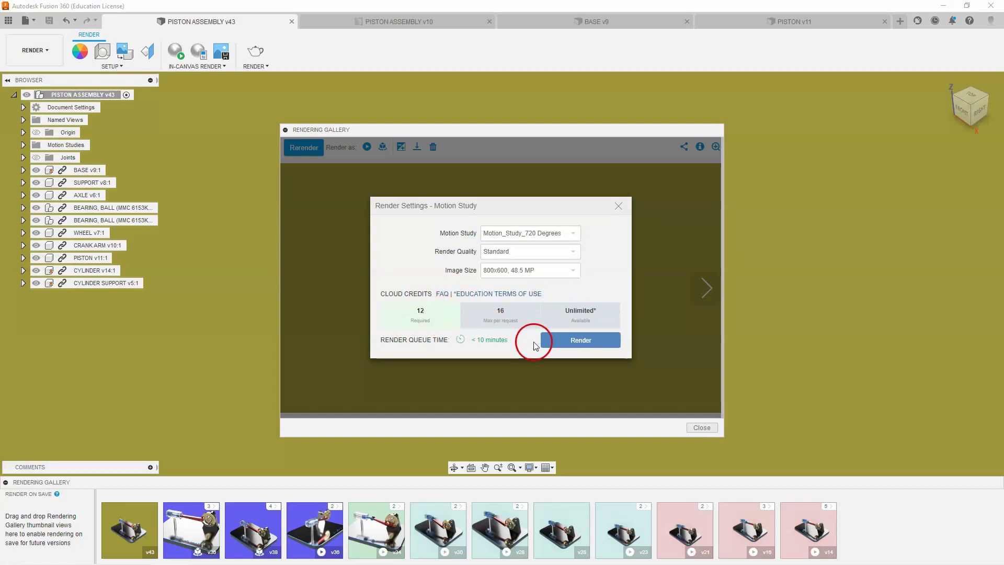
{"action": "left_click", "coordinate": [576, 342]}
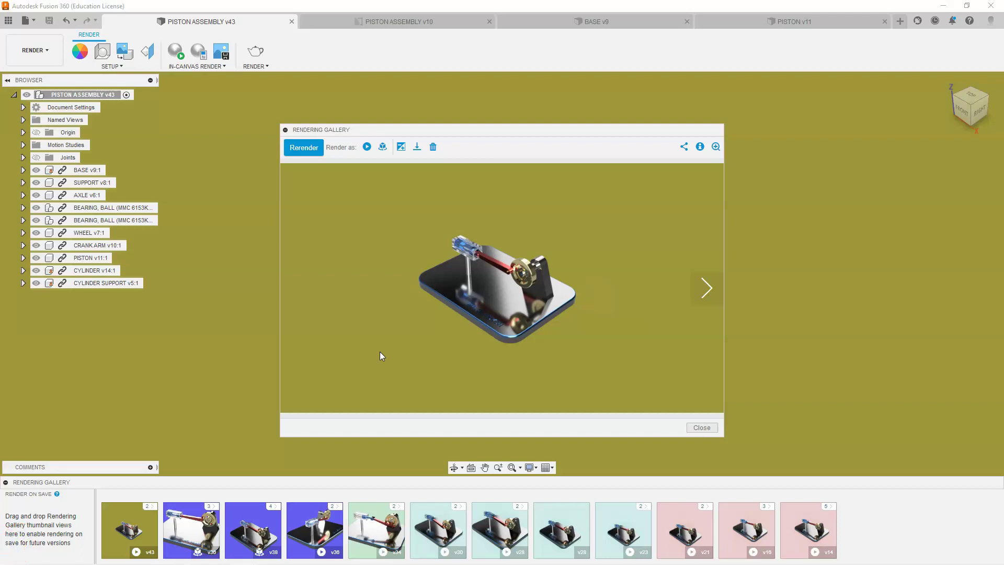
Close the viewer, expand both v43 gallery renders, and open the 101-frame motion study render
{"action": "left_click", "coordinate": [672, 406]}
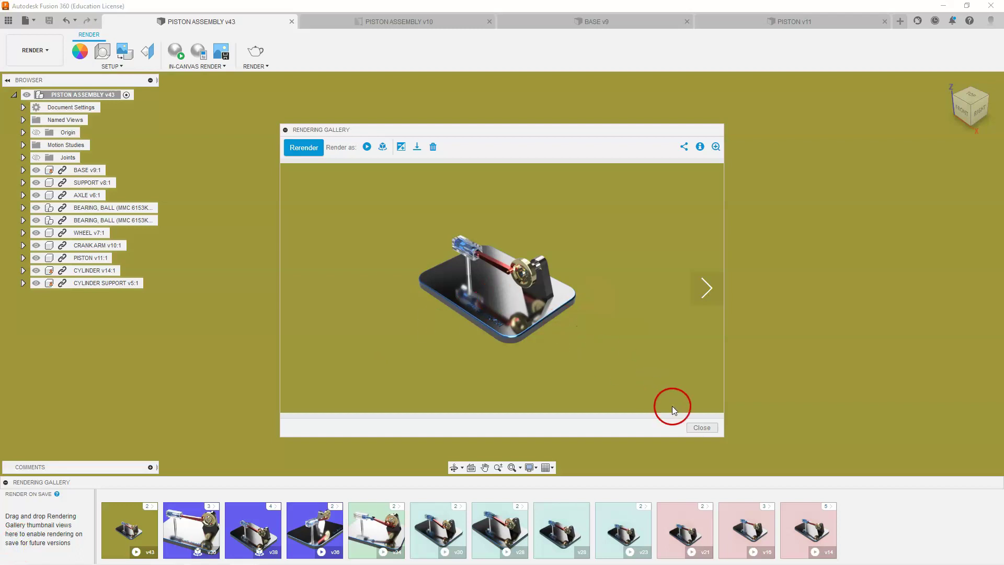
{"action": "left_click", "coordinate": [702, 428]}
{"action": "mouse_move", "coordinate": [130, 517]}
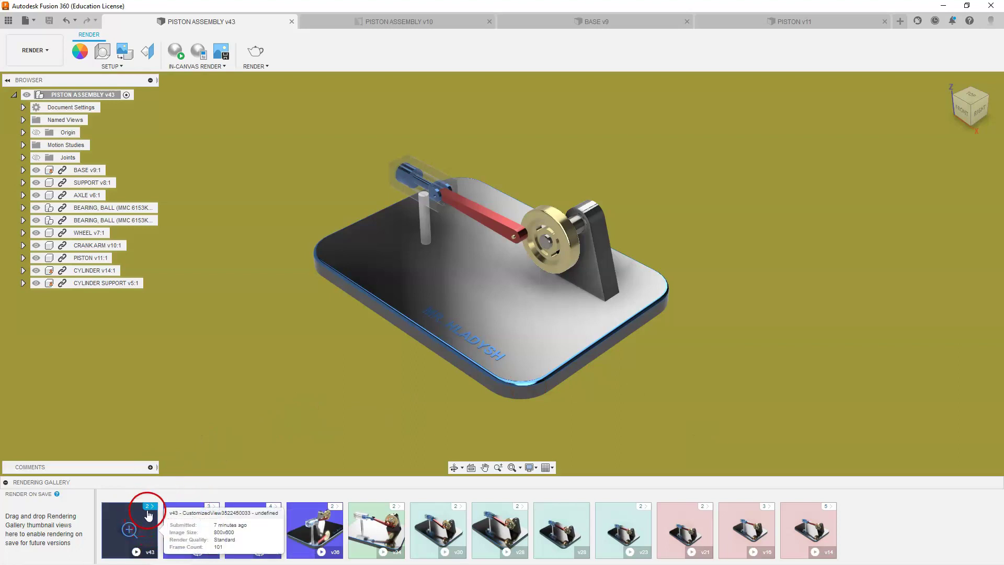
{"action": "left_click", "coordinate": [152, 509]}
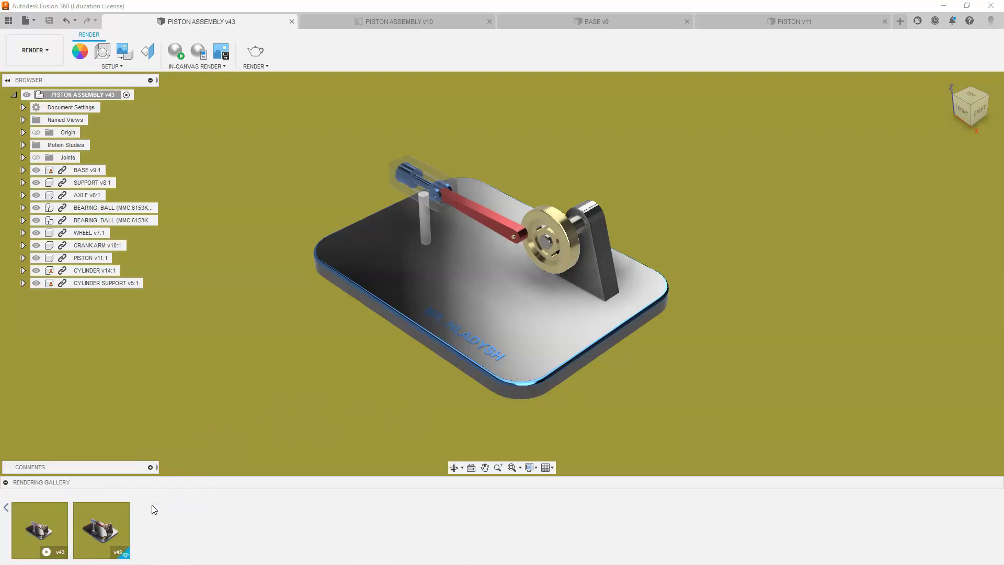
{"action": "left_click", "coordinate": [178, 521]}
{"action": "mouse_move", "coordinate": [104, 538]}
{"action": "mouse_move", "coordinate": [47, 551]}
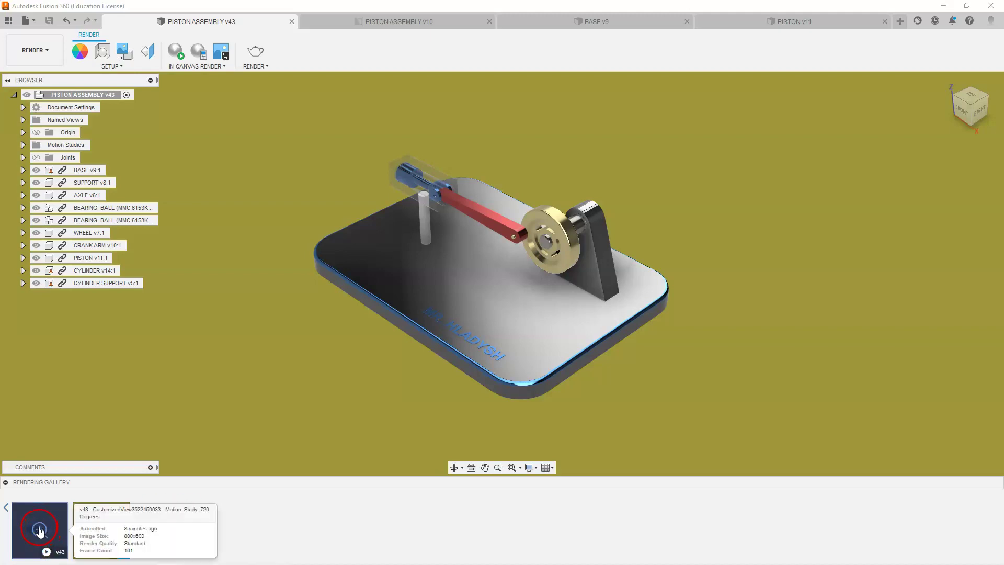
{"action": "left_click", "coordinate": [39, 530]}
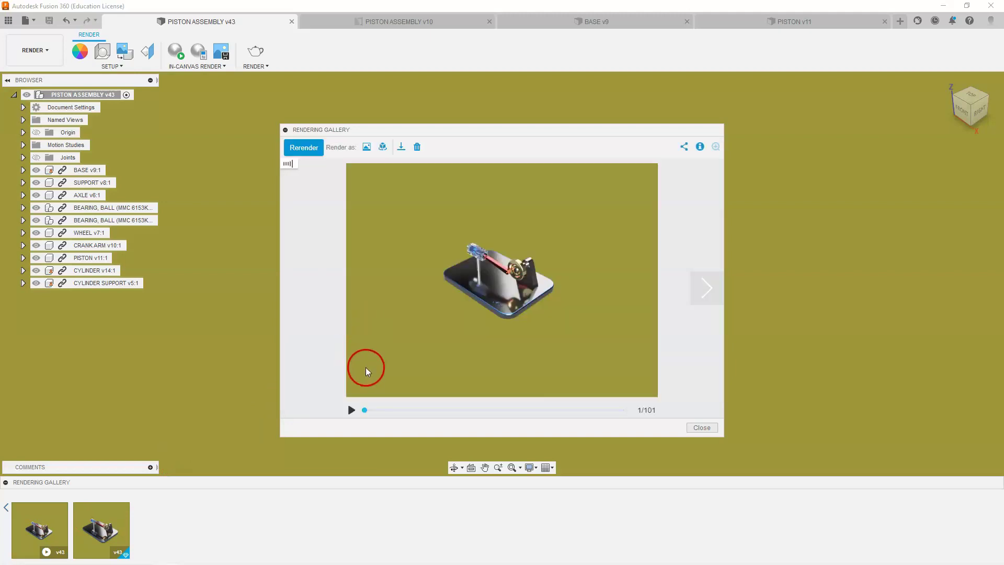
Play the 720 Degrees animation and pause it at frame 36 of 101
{"action": "left_click", "coordinate": [350, 410]}
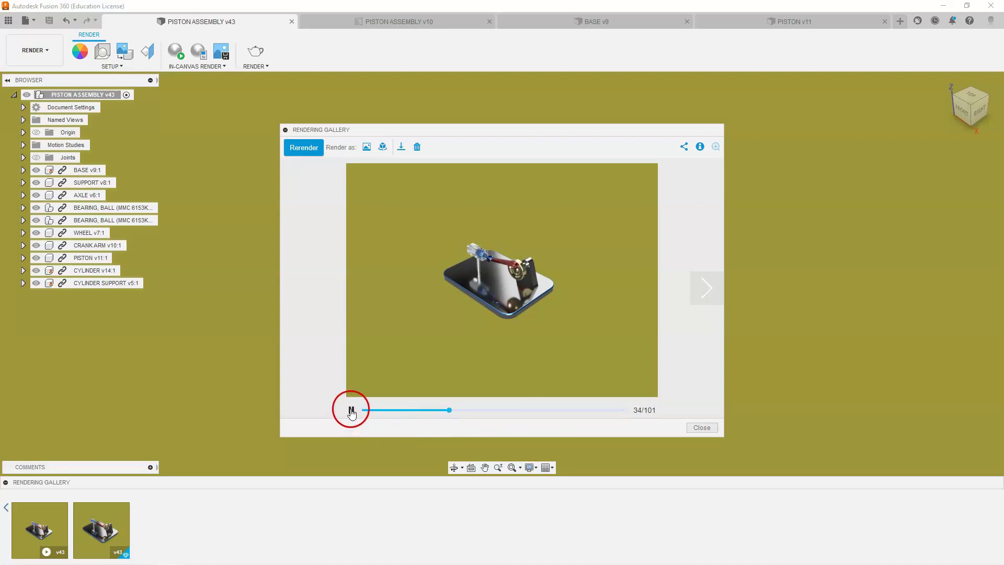
{"action": "left_click", "coordinate": [351, 411]}
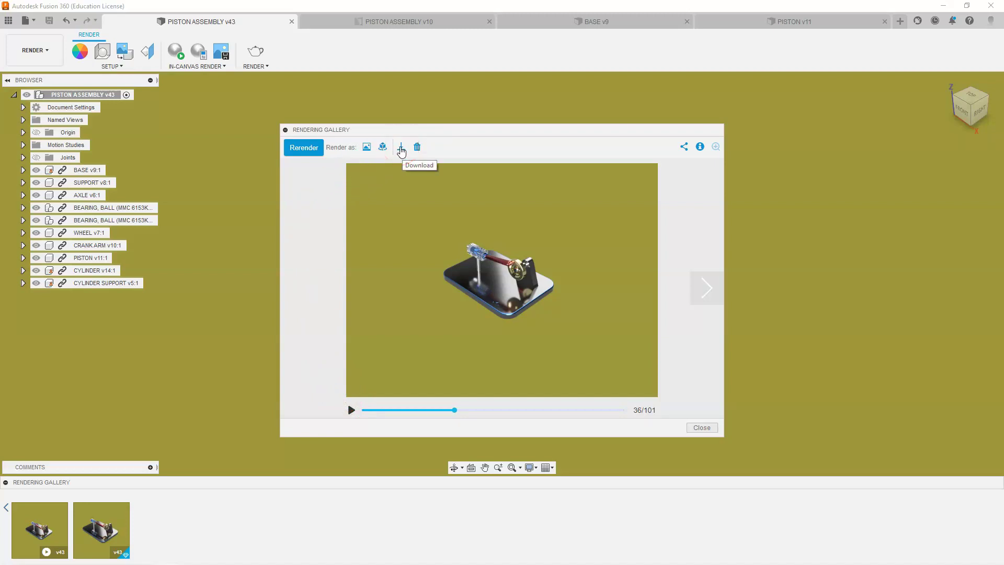
Save the 720 Degrees motion study as an MP4 video in the Animated Joints Suppport Files folder
{"action": "left_click", "coordinate": [400, 148]}
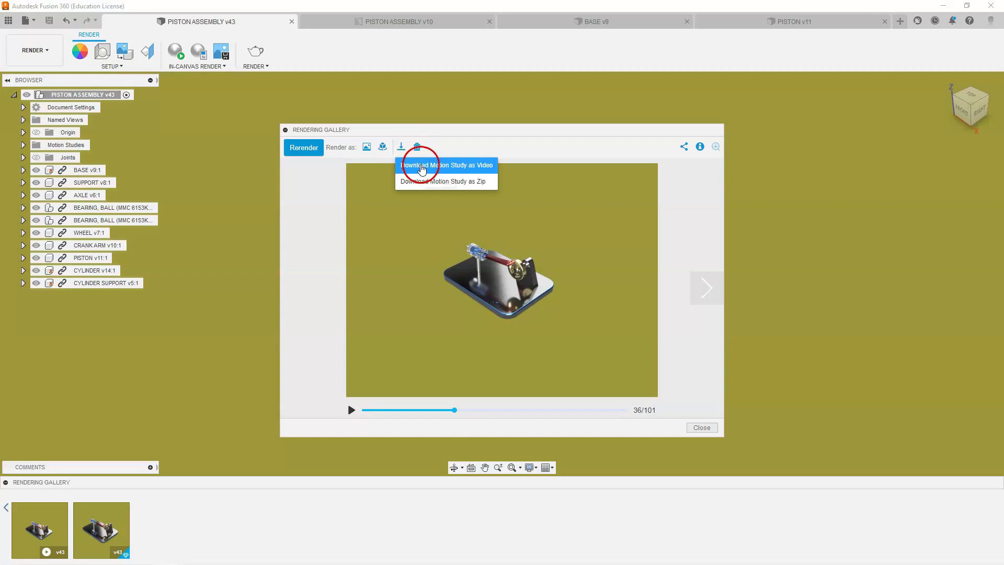
{"action": "left_click", "coordinate": [420, 166]}
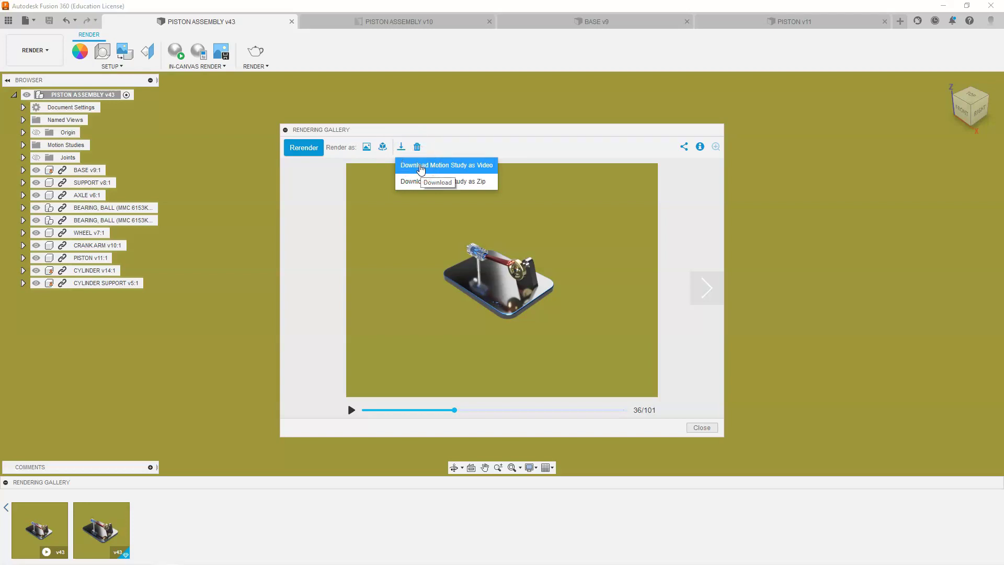
{"action": "left_click", "coordinate": [421, 166]}
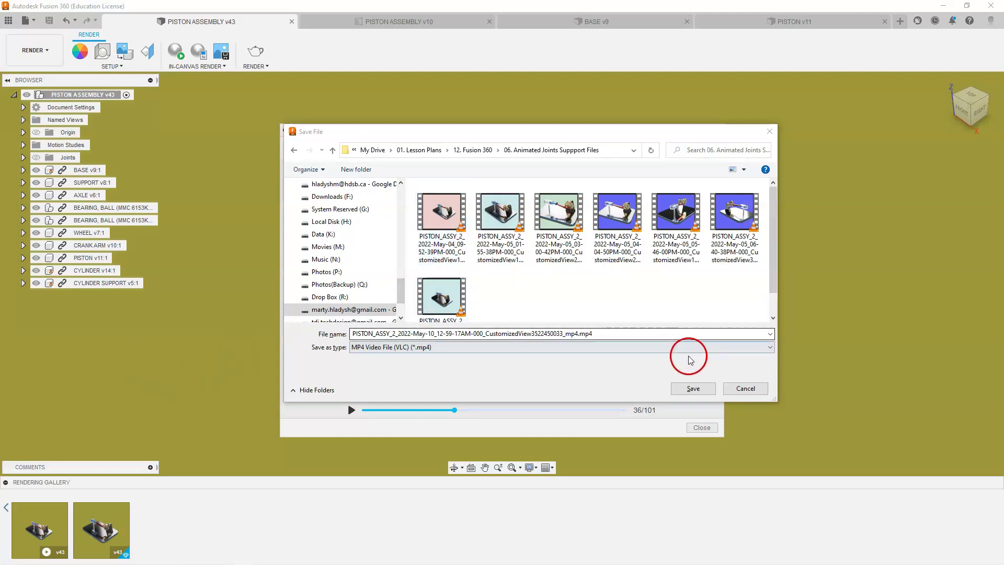
{"action": "left_click", "coordinate": [689, 388]}
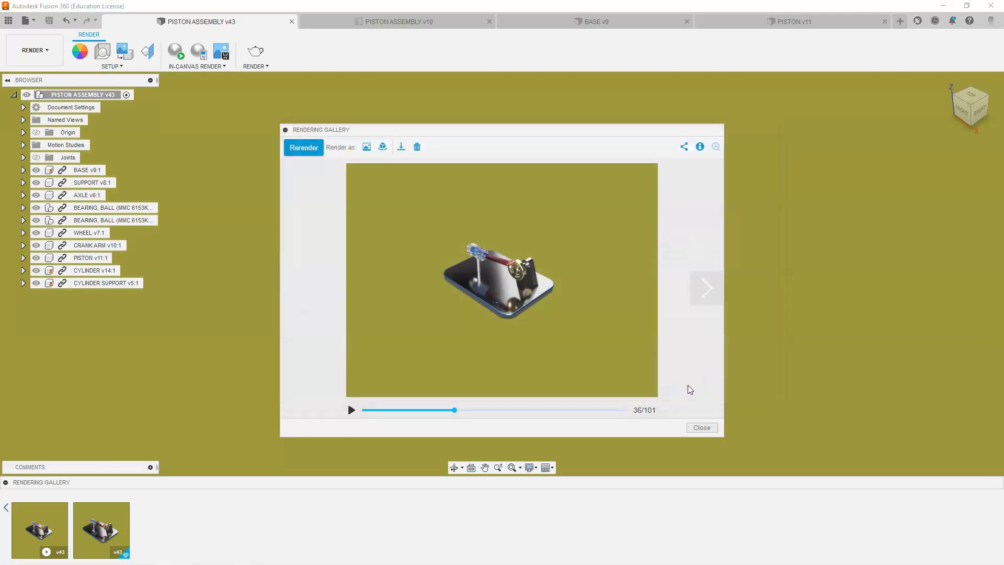
Close the Rendering Gallery and return to the PISTON ASSEMBLY v43 model
{"action": "left_click", "coordinate": [699, 428]}
{"action": "left_click", "coordinate": [622, 368]}
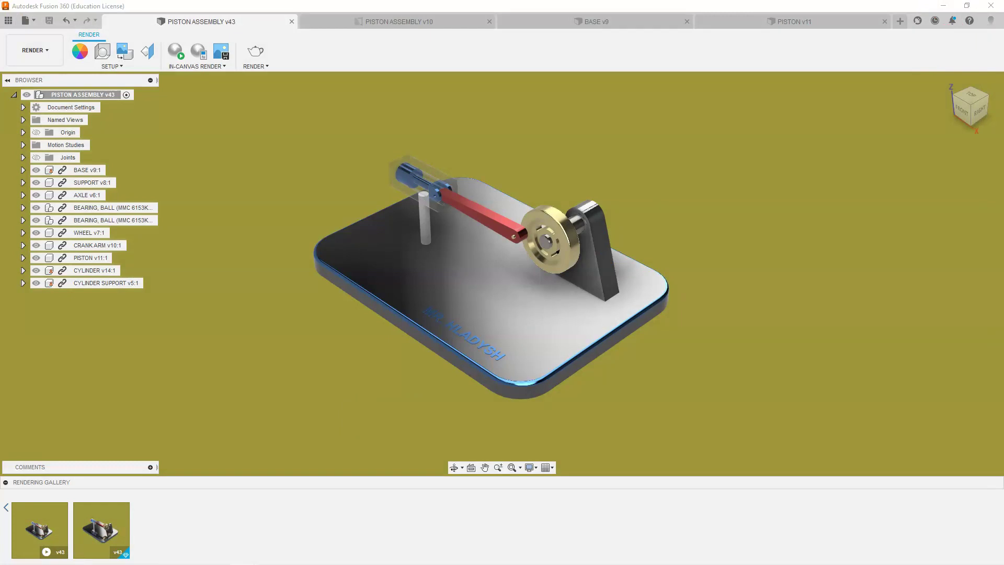
Orbit and zoom to a near-front view of the cylinder, crank arm and wheel
{"action": "left_click_drag", "start_coordinate": [652, 146], "coordinate": [611, 247]}
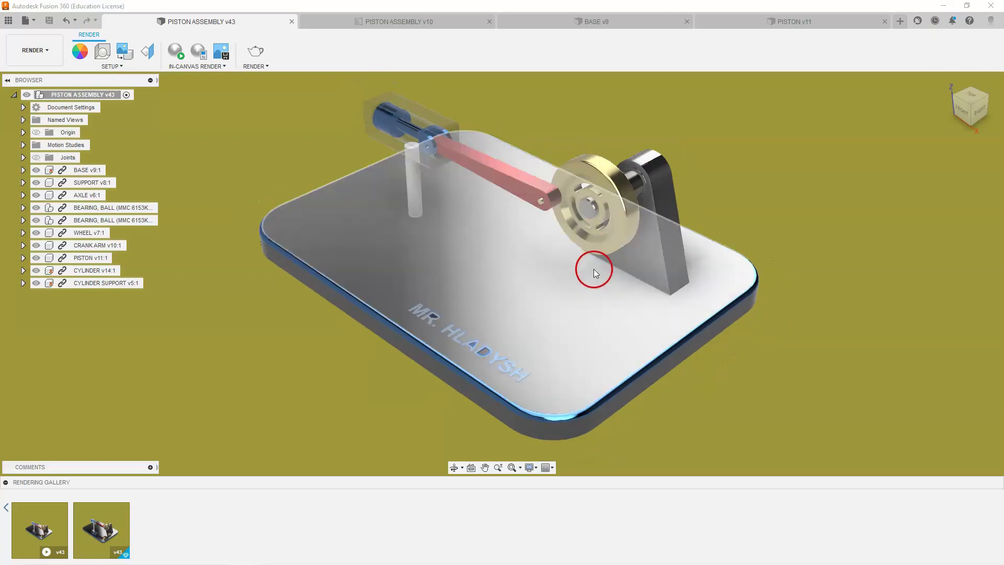
{"action": "middle_click_drag", "start_coordinate": [593, 269], "coordinate": [616, 273], "text": "shift"}
{"action": "scroll", "coordinate": [681, 251], "scroll_direction": "up", "scroll_amount": 5}
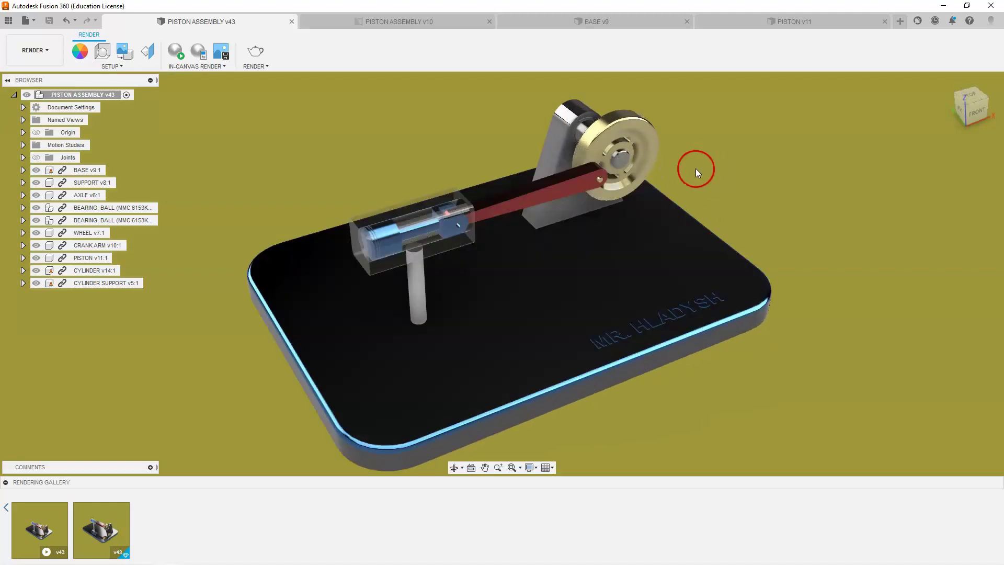
{"action": "scroll", "coordinate": [693, 173], "scroll_direction": "down", "scroll_amount": 2}
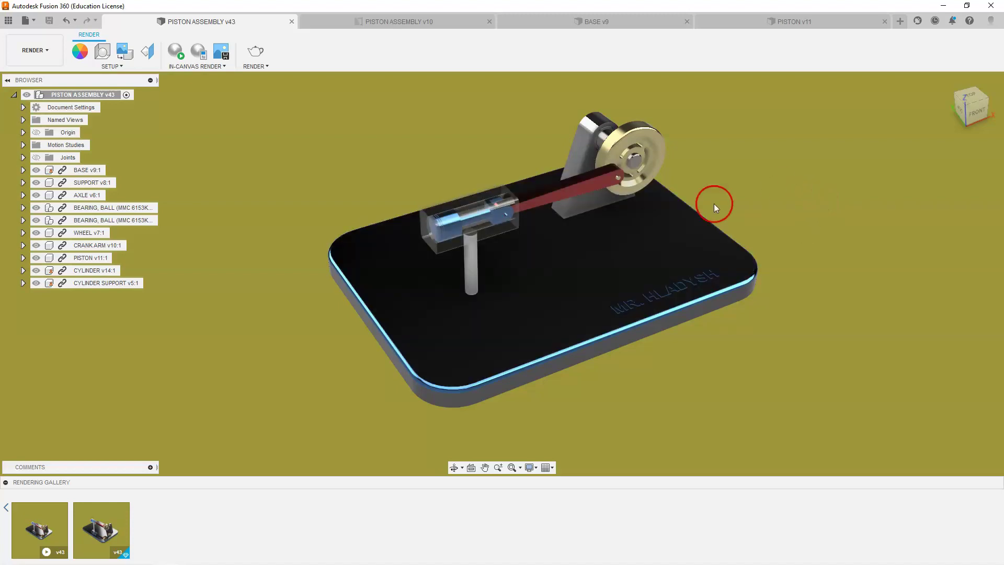
Open Render Settings for a still render of the front view
{"action": "left_click", "coordinate": [254, 52]}
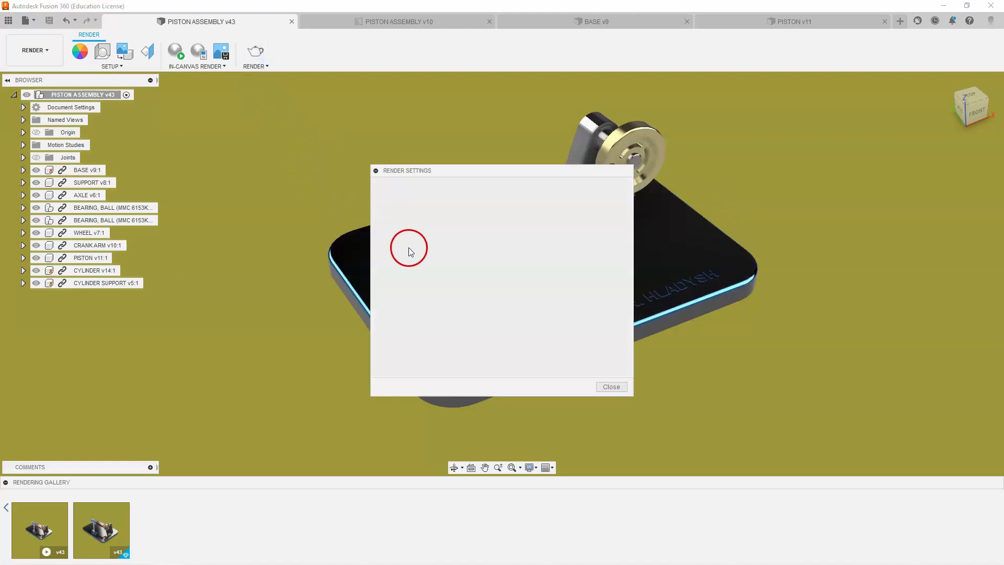